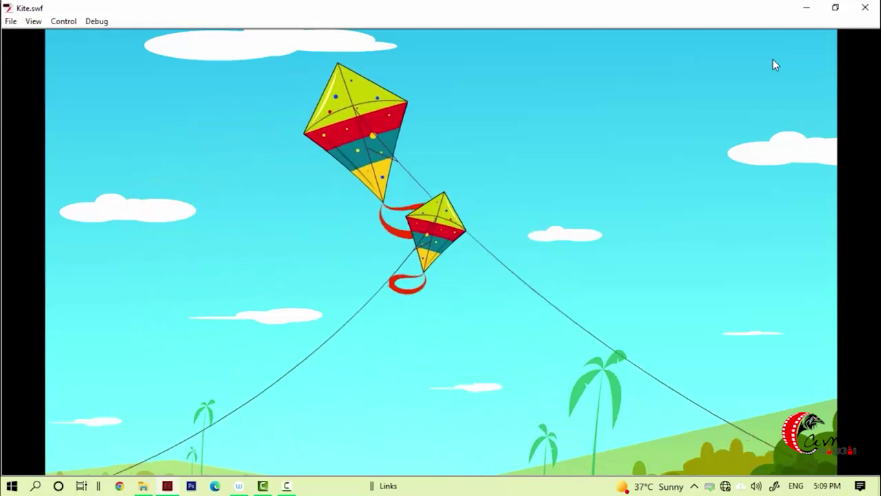
# Close the kite animation preview and toggle the visibility of each layer to examine what it contains.
pyautogui.hotkey('ctrl', 'w')
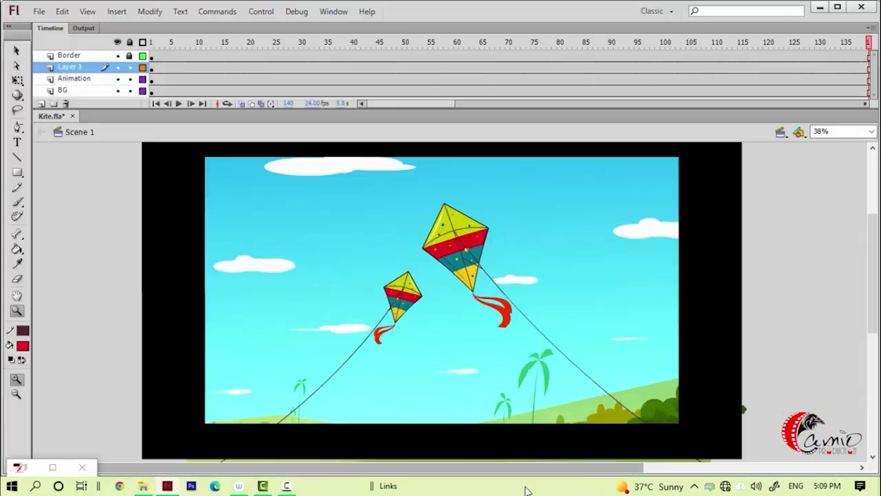
pyautogui.press('Return')
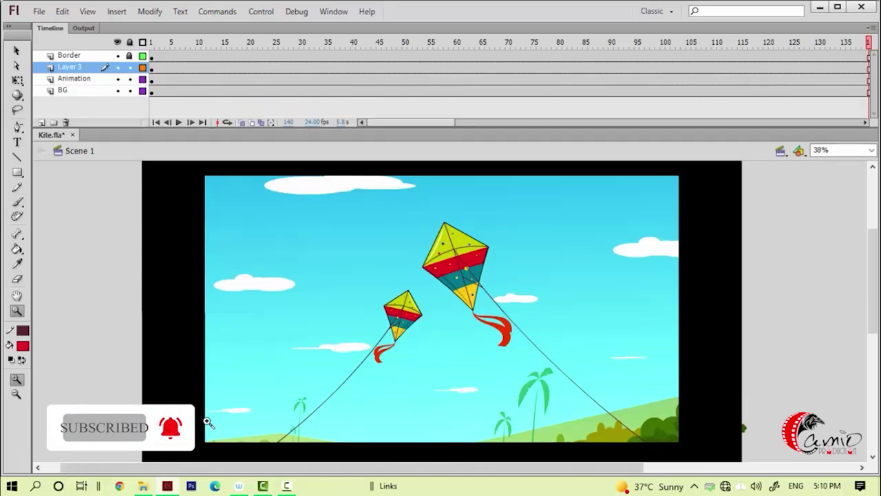
pyautogui.click(119, 94)
pyautogui.click(118, 95)
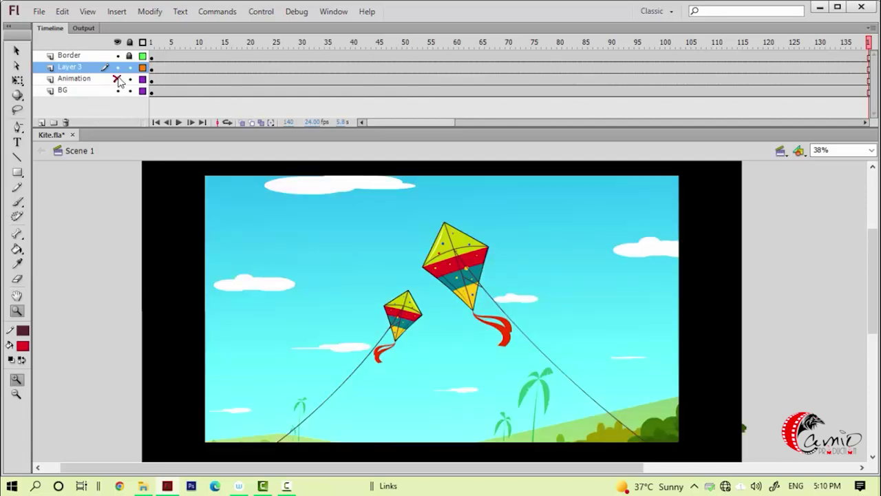
pyautogui.click(117, 79)
pyautogui.click(118, 79)
pyautogui.click(118, 68)
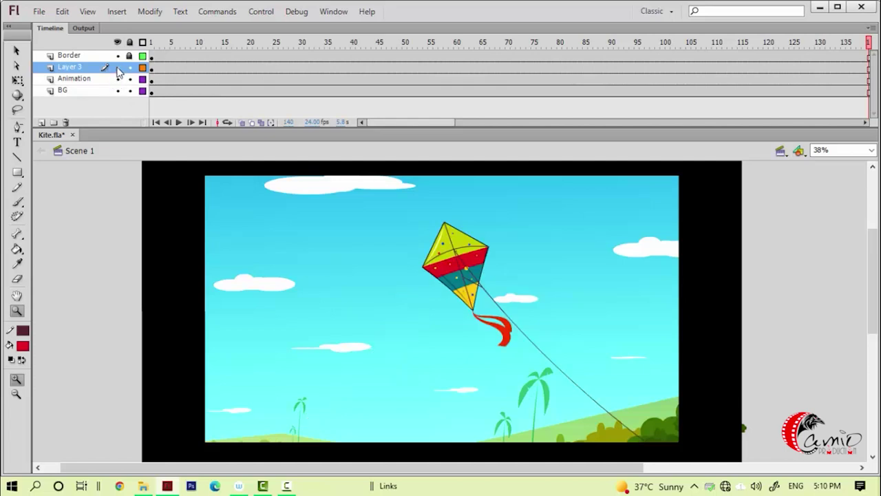
pyautogui.click(118, 67)
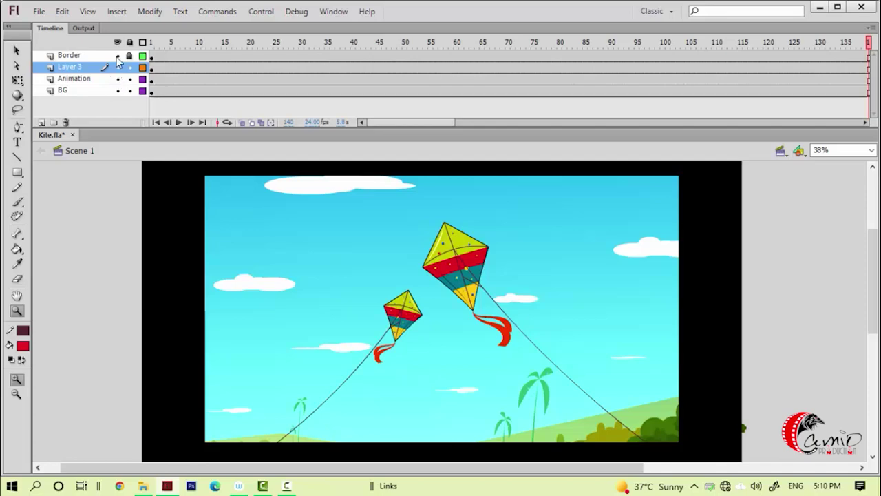
pyautogui.click(117, 55)
pyautogui.click(118, 55)
pyautogui.keyDown('alt'); pyautogui.click(118, 252); pyautogui.keyUp('alt')
# Create a new ActionScript 3.0 document with a width of 1920 px and a height of 1080 px.
pyautogui.hotkey('ctrl', 'n')
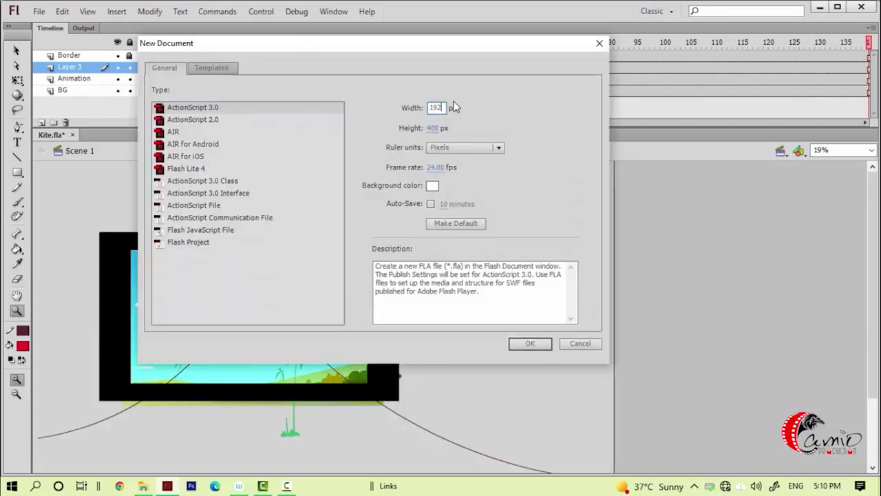
pyautogui.click(446, 130)
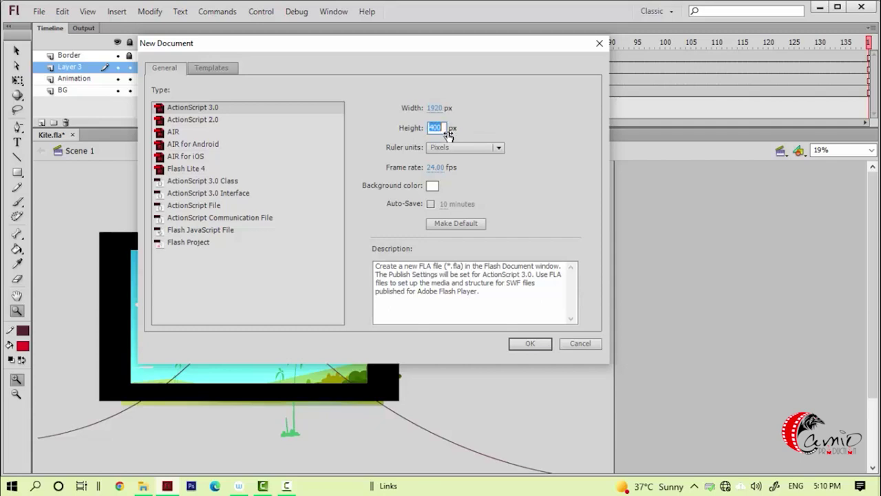
pyautogui.write('1080')
pyautogui.press('Return')
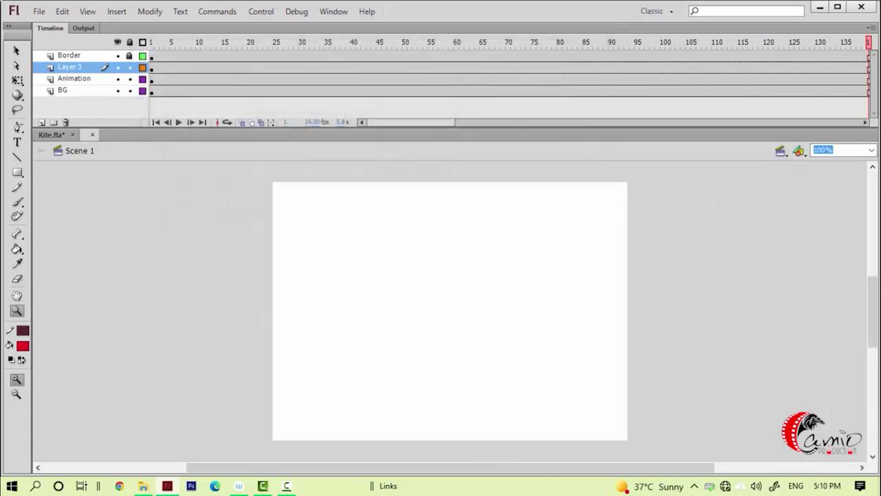
pyautogui.keyDown('alt'); pyautogui.click(331, 299); pyautogui.keyUp('alt')
pyautogui.press('h')
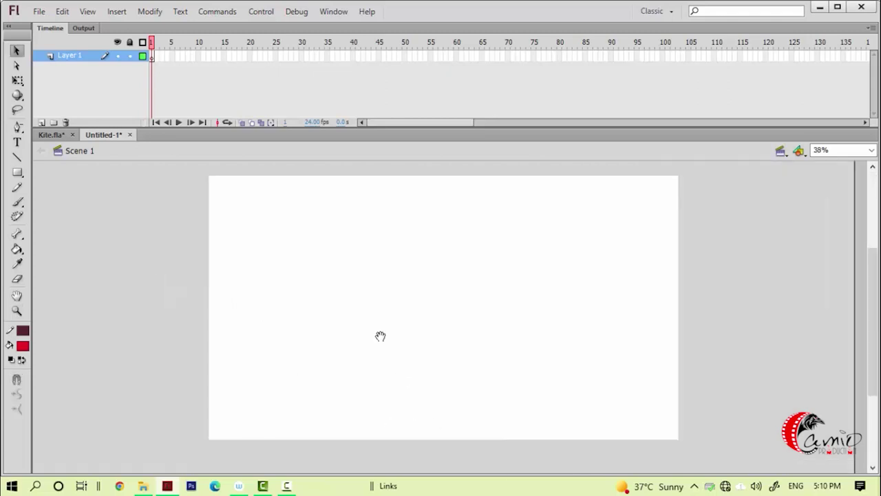
# Rename the new document's only layer to Background.
pyautogui.doubleClick(76, 56)
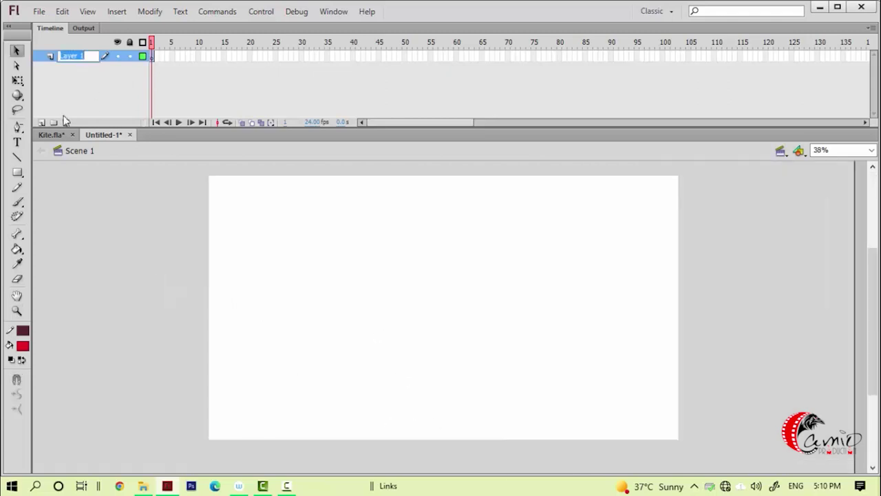
pyautogui.write('Background')
pyautogui.press('Return')
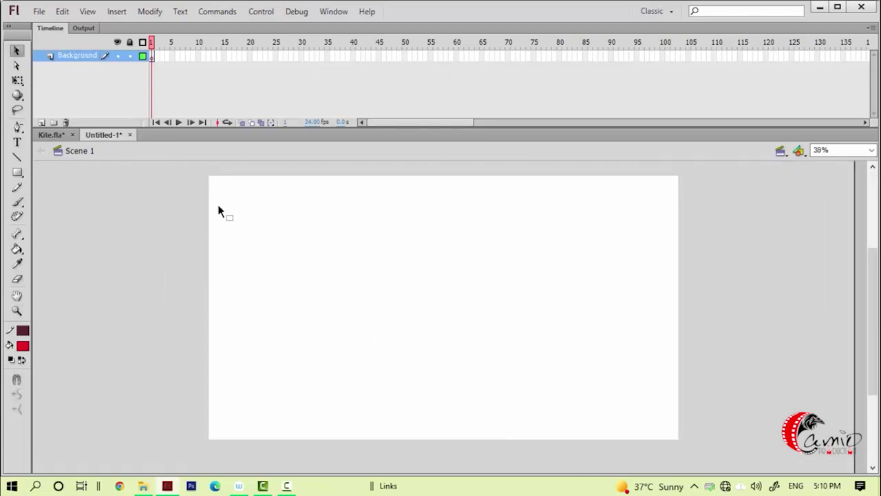
# Copy the BG layer's scenery from Kite.fla and paste it into the Background layer of the new document.
pyautogui.click(61, 136)
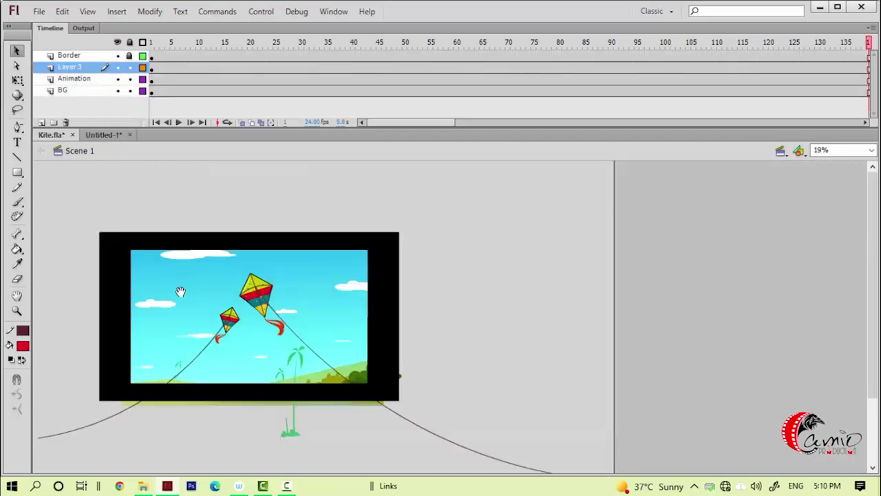
pyautogui.click(99, 92)
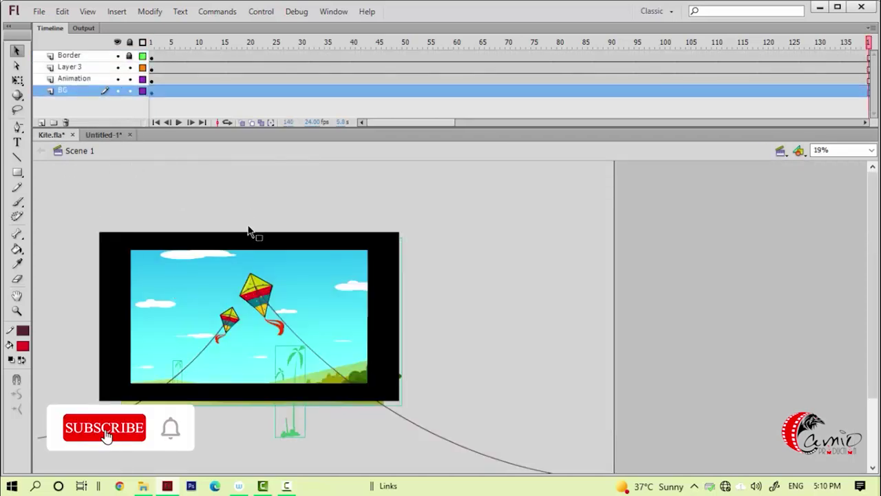
pyautogui.click(103, 134)
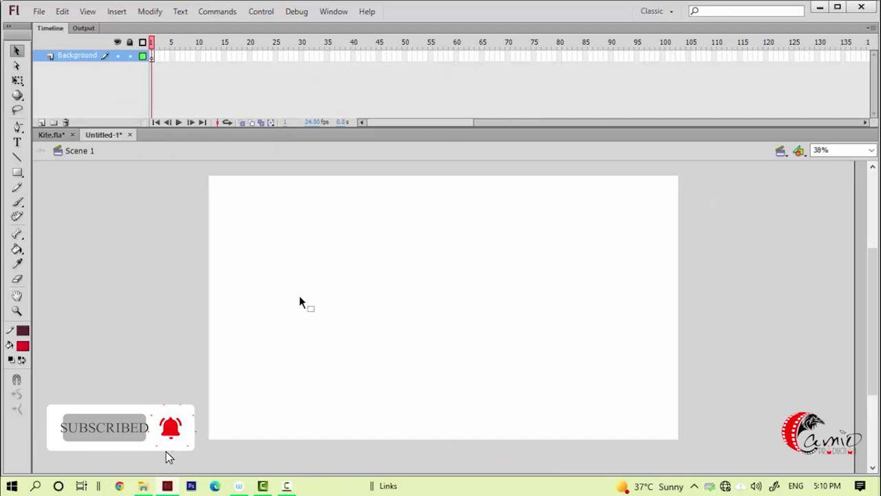
pyautogui.hotkey('ctrl', 'v')
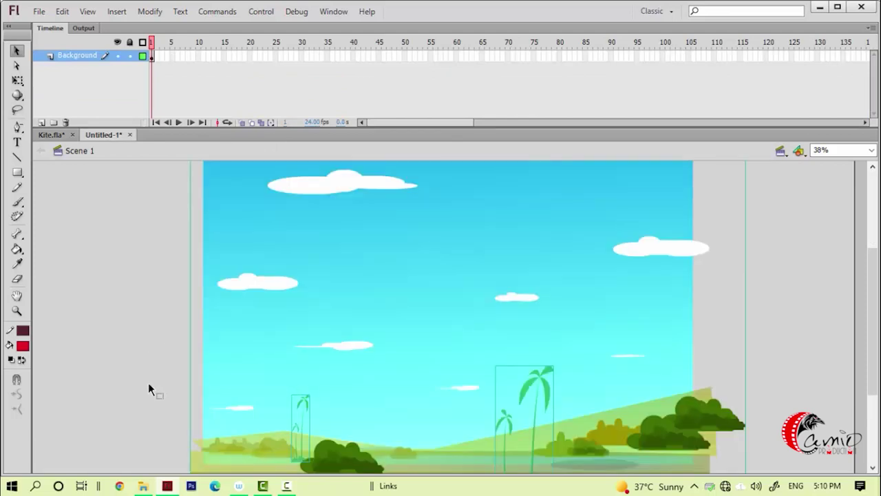
pyautogui.click(146, 286)
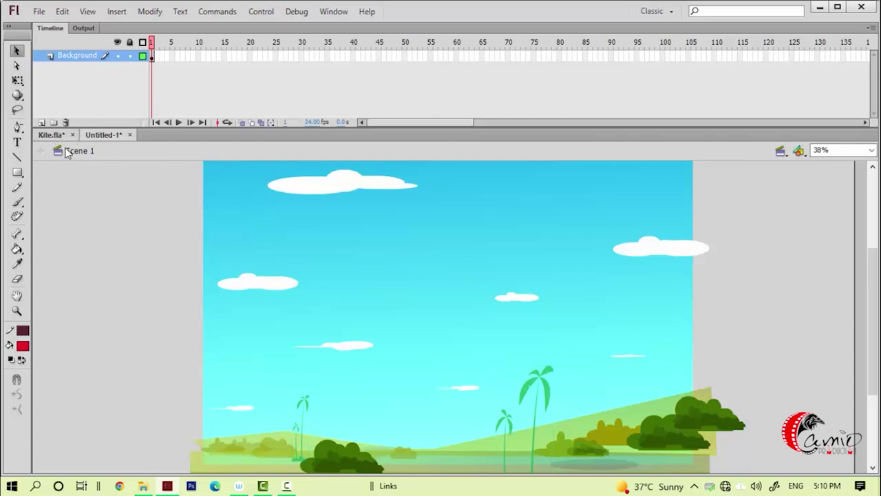
# Copy the black border from Kite.fla and paste it in place on a new layer above Background.
pyautogui.click(67, 150)
pyautogui.click(97, 56)
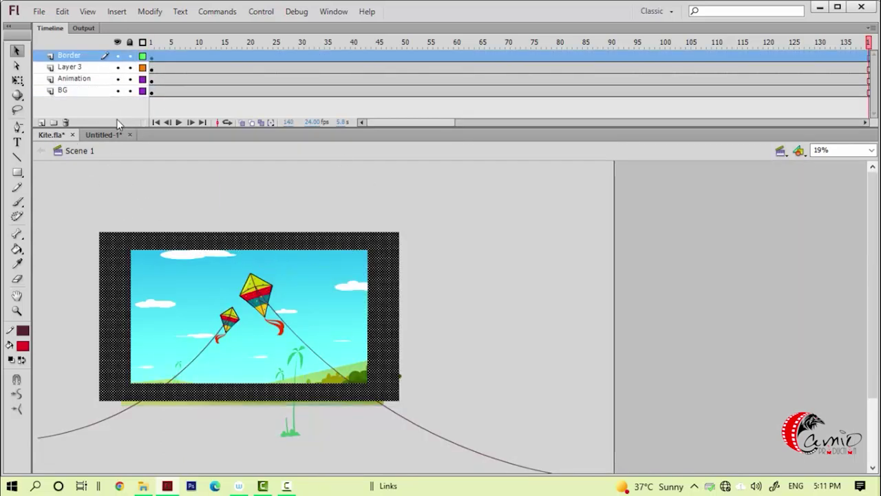
pyautogui.click(84, 135)
pyautogui.click(42, 121)
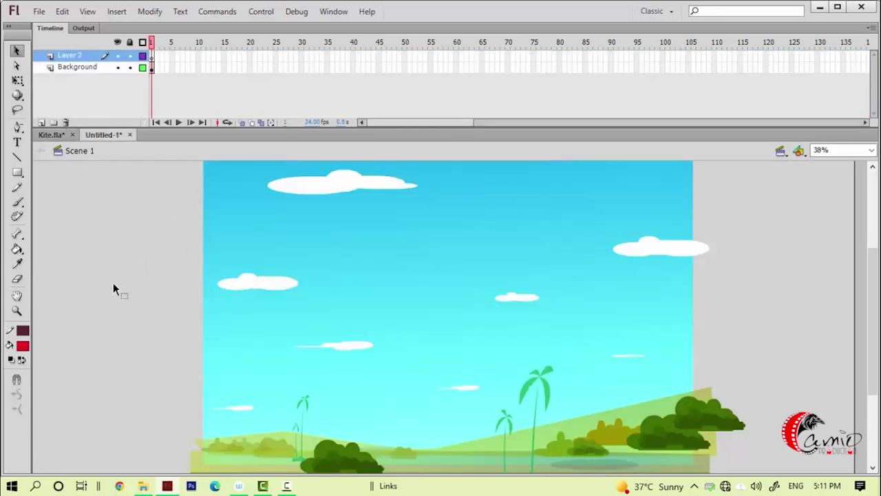
pyautogui.hotkey('ctrl', 'shift', 'v')
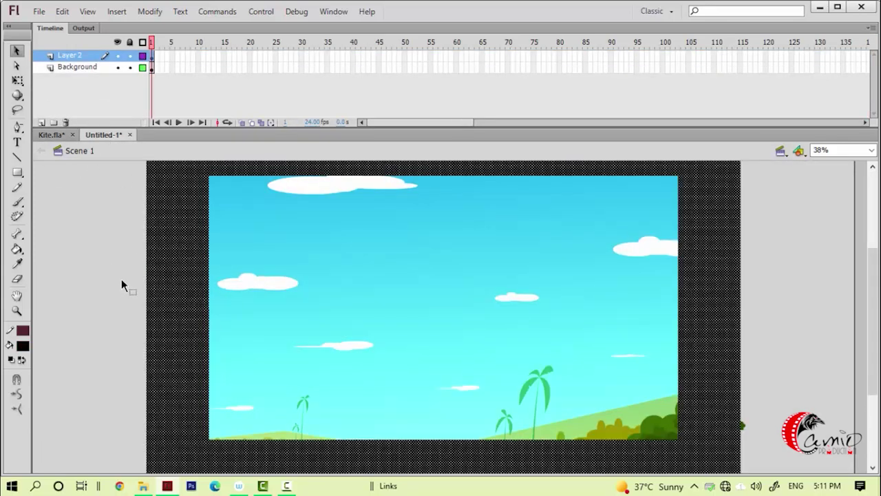
# Rename the new top layer to Border and lock both the Border and Background layers.
pyautogui.doubleClick(77, 57)
pyautogui.write('B')
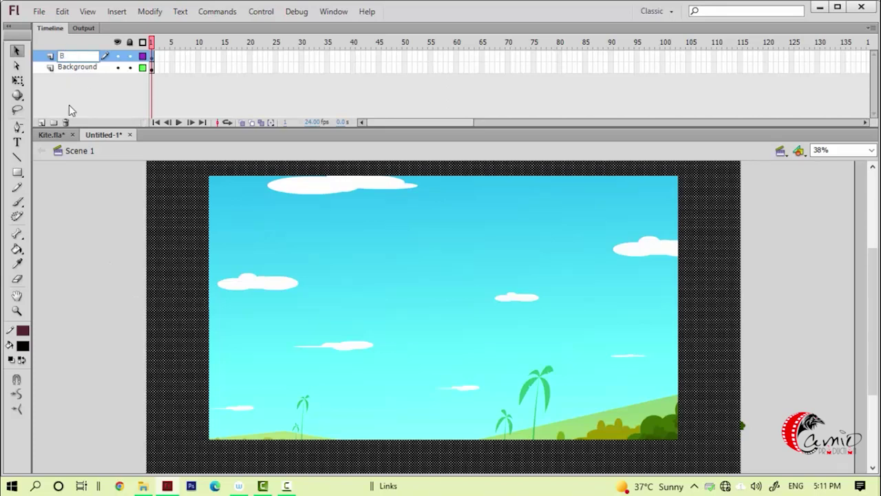
pyautogui.write('order')
pyautogui.press('Return')
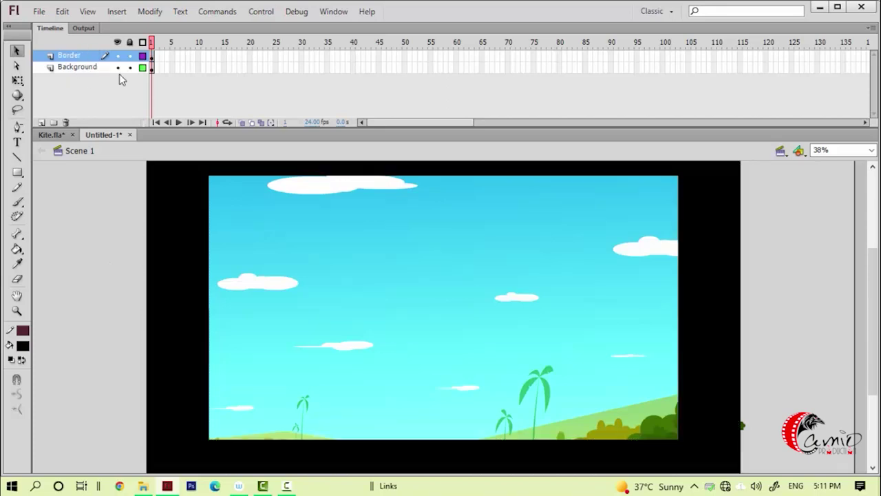
pyautogui.click(130, 67)
# Add a layer directly above Background and name it Animation.
pyautogui.click(78, 67)
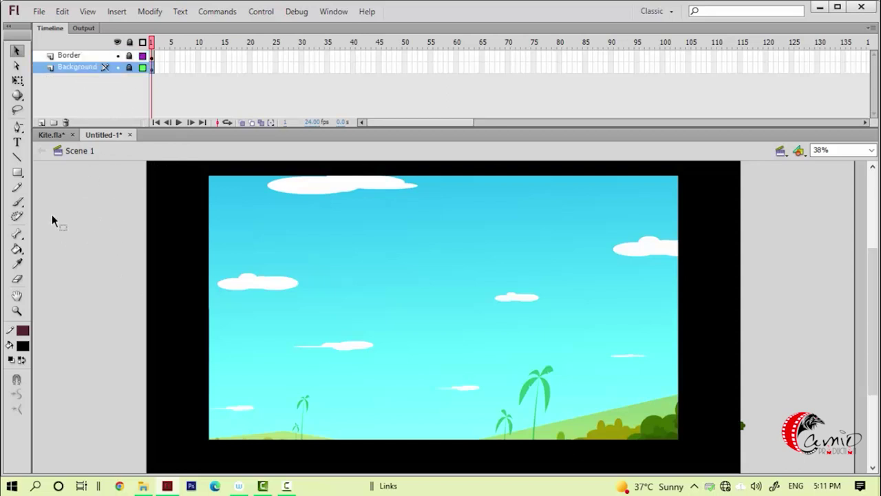
pyautogui.click(41, 122)
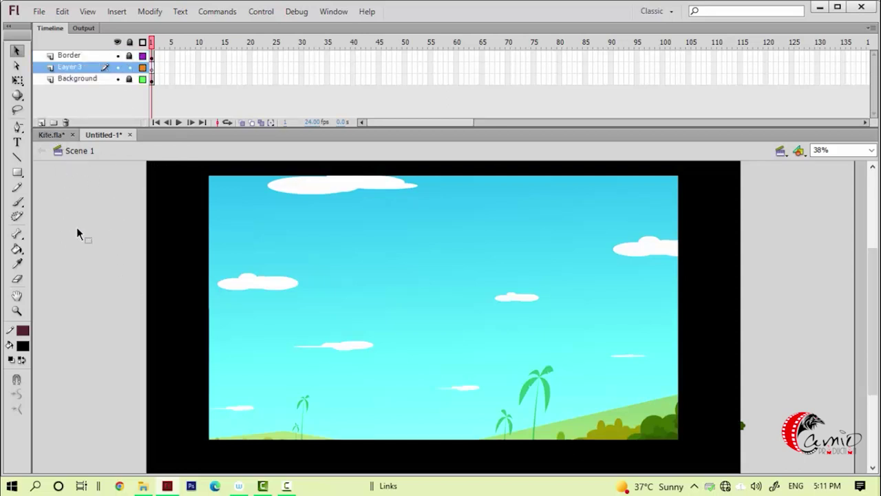
pyautogui.doubleClick(82, 68)
pyautogui.write('Animkation')
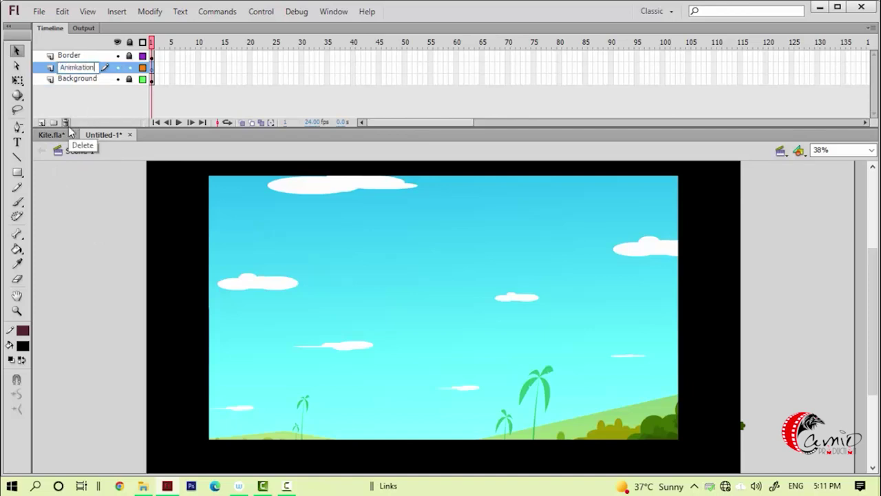
pyautogui.press('Return')
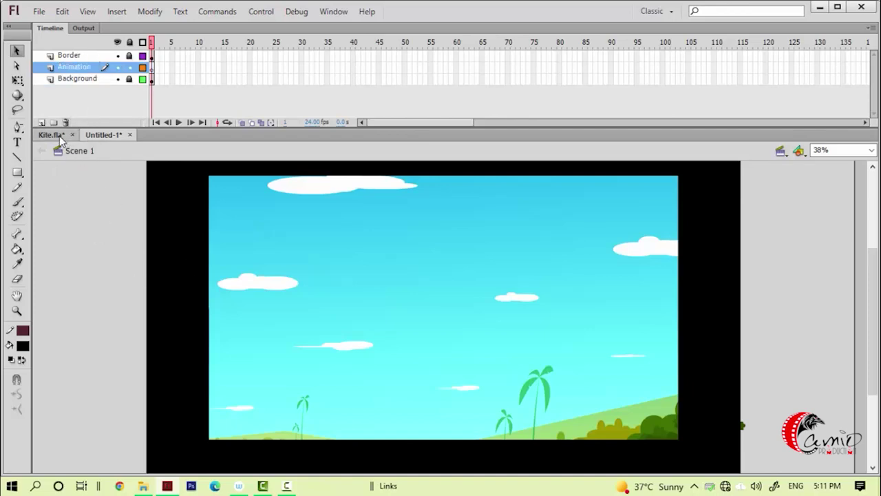
# Copy the large kite with its string from Kite.fla and paste it into the new document's Animation layer.
pyautogui.click(51, 135)
pyautogui.press('Escape')
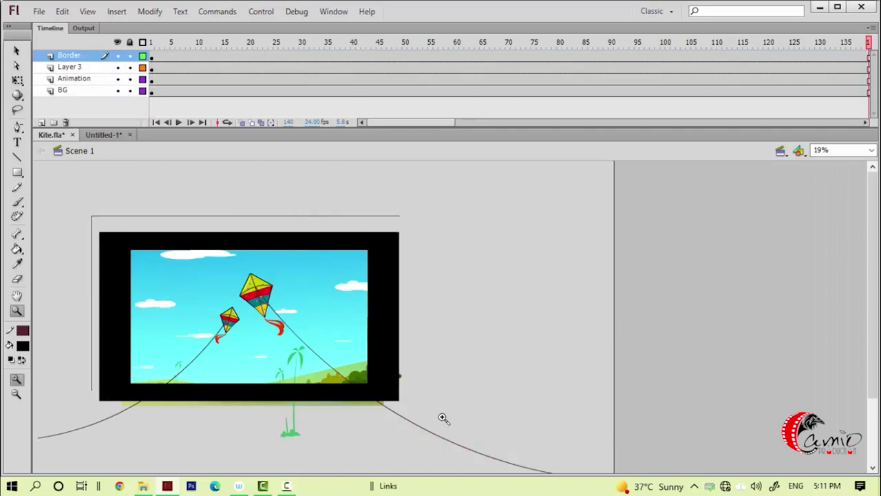
pyautogui.scroll(1, 448, 415)
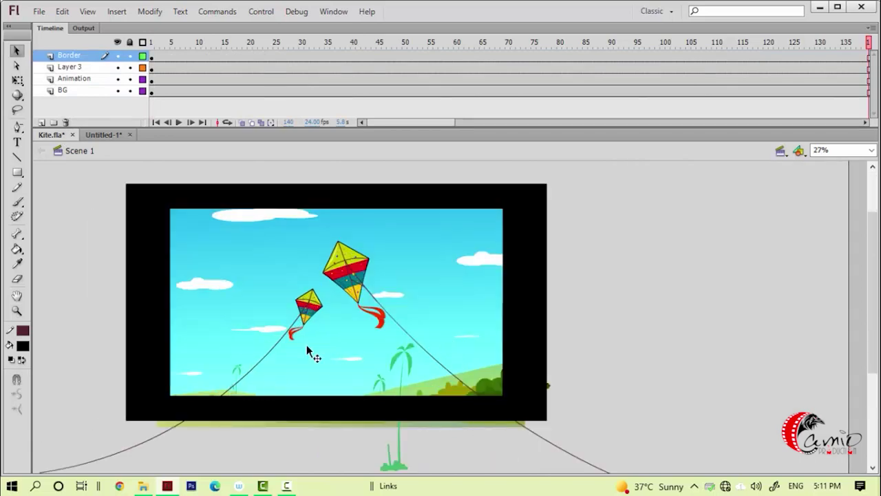
pyautogui.click(371, 277)
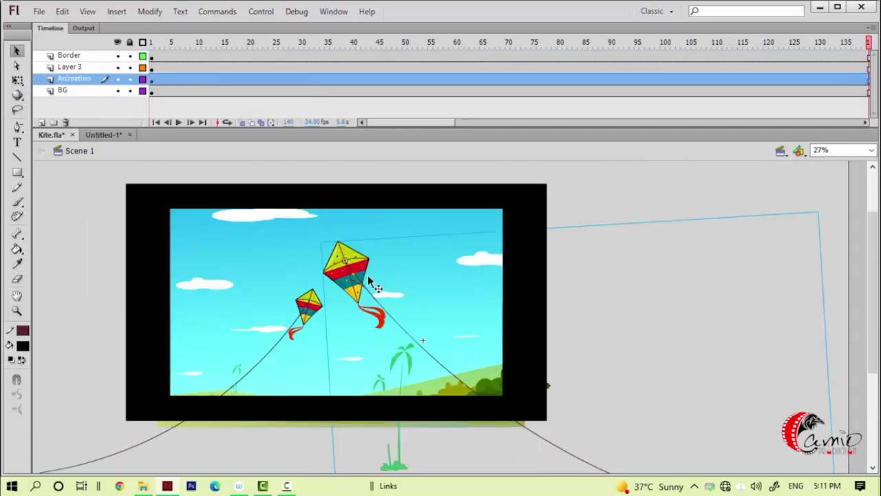
pyautogui.click(111, 135)
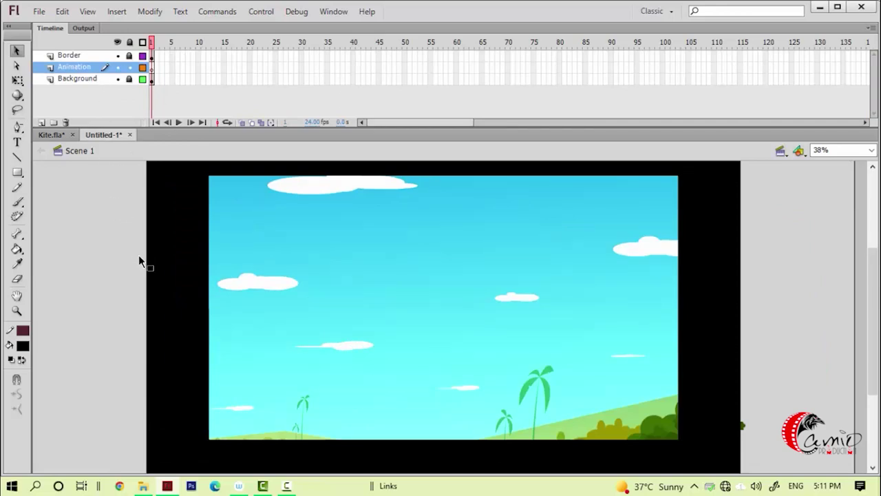
pyautogui.hotkey('ctrl', 'v')
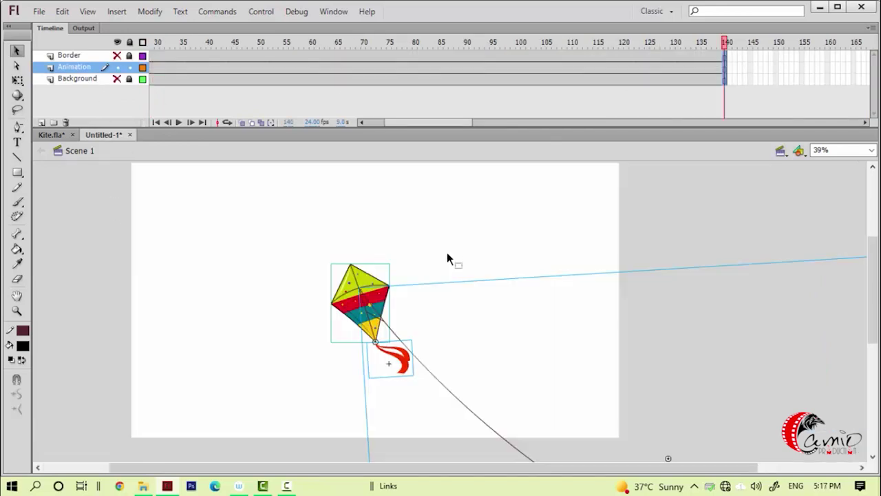
# Select the kite, tail and string together and convert them to a symbol named Animation.
pyautogui.click(305, 333)
pyautogui.press('Return')
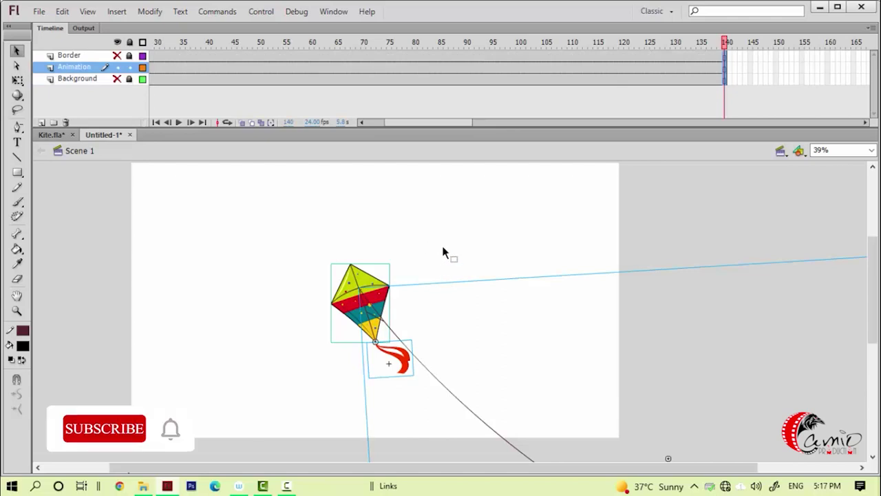
pyautogui.click(400, 297)
pyautogui.scroll(-3, 286, 309)
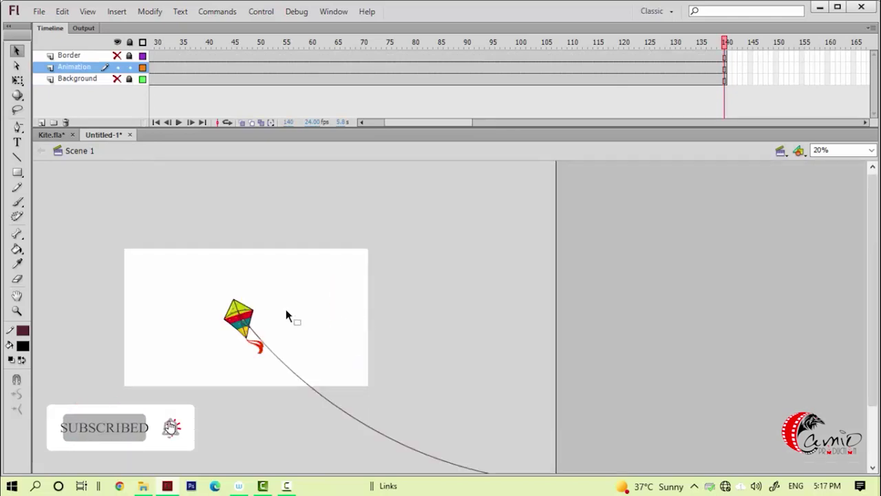
pyautogui.scroll(2, 355, 413)
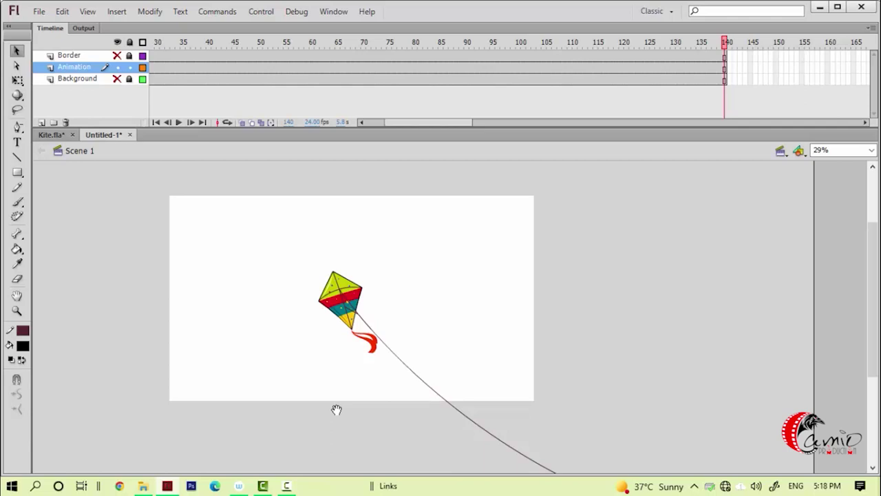
pyautogui.moveTo(283, 233); pyautogui.dragTo(462, 391)
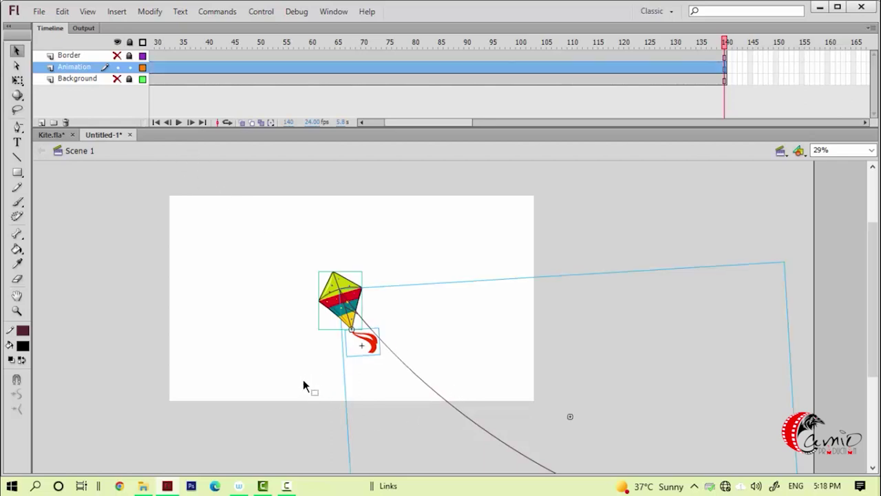
pyautogui.press('F8')
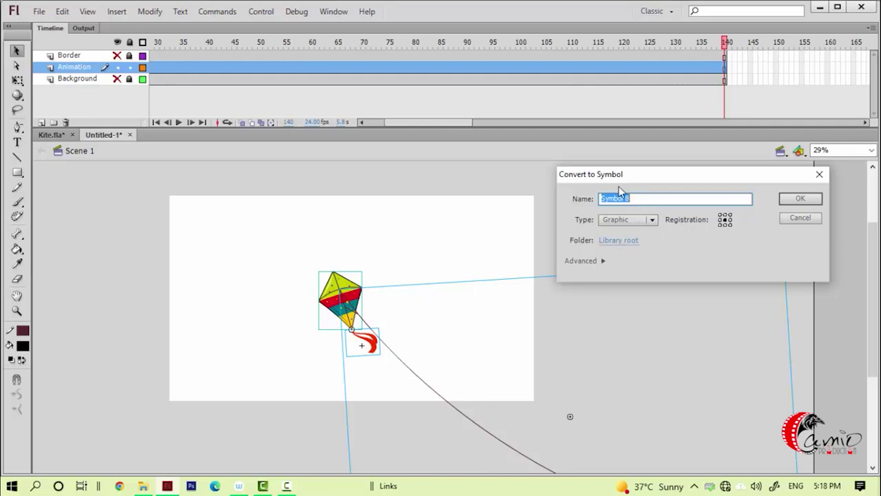
pyautogui.write('Animation')
pyautogui.press('Return')
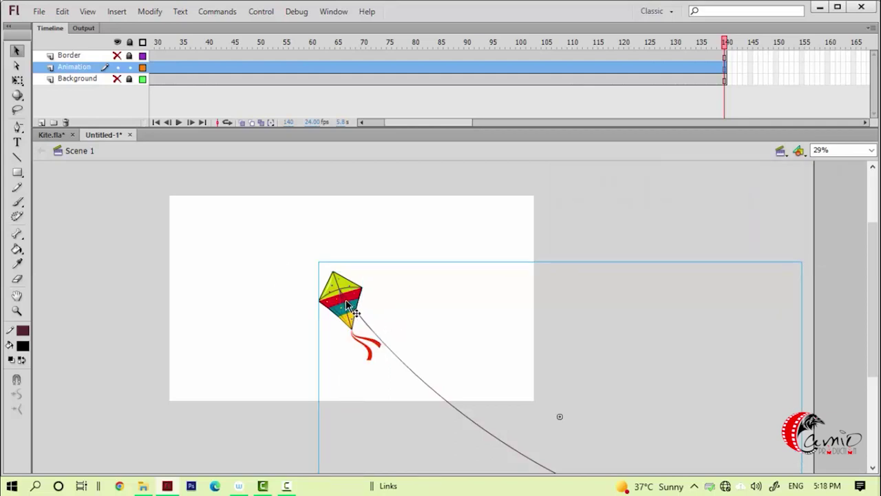
# Inside the Animation symbol, select all the kite artwork and convert it to a nested graphic symbol named Grapic.
pyautogui.doubleClick(319, 305)
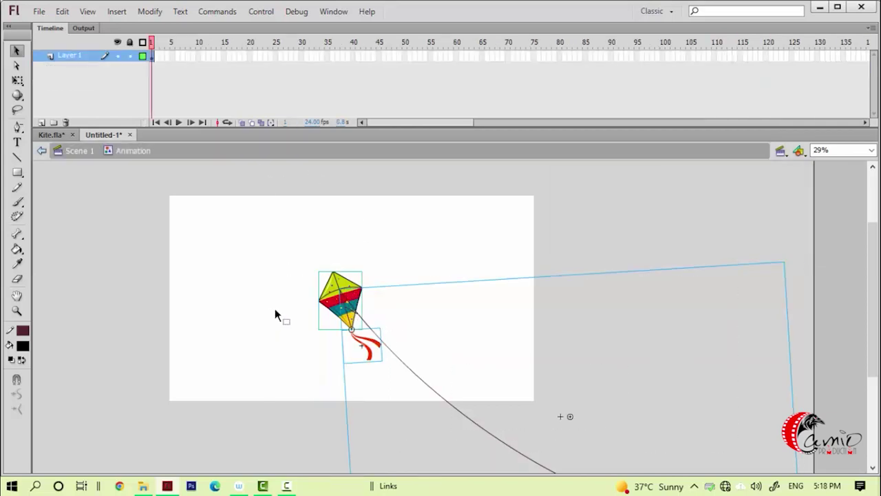
pyautogui.click(356, 313)
pyautogui.moveTo(314, 262); pyautogui.dragTo(379, 361)
pyautogui.click(302, 250)
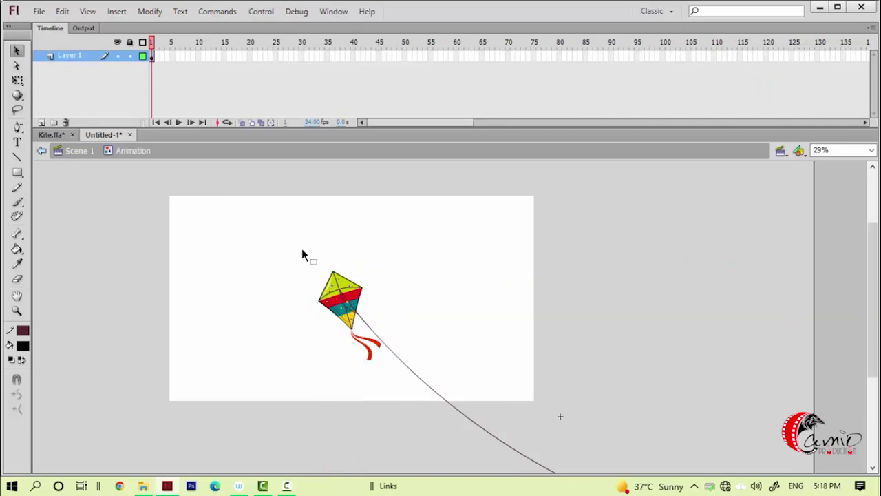
pyautogui.moveTo(282, 232); pyautogui.dragTo(385, 353)
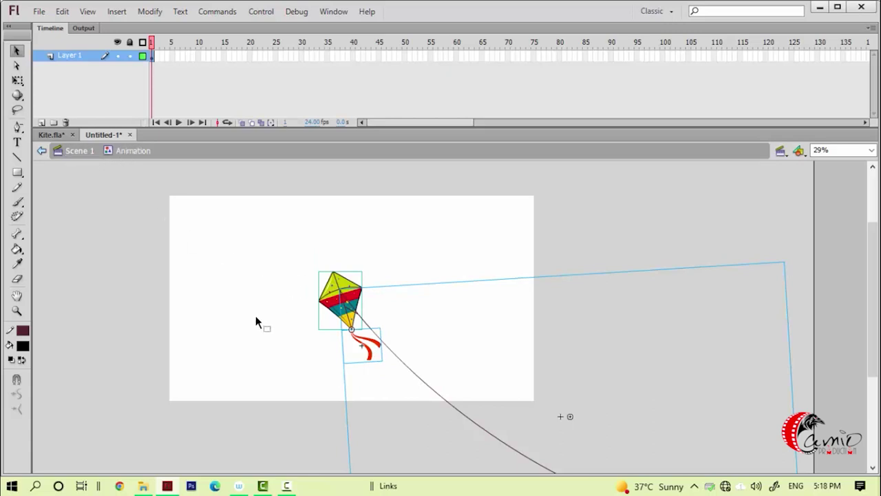
pyautogui.click(265, 352)
pyautogui.hotkey('ctrl', 'a')
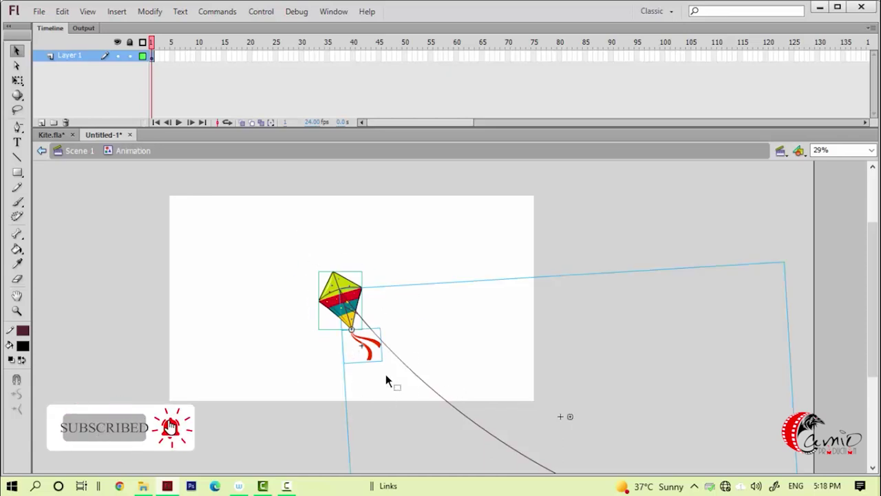
pyautogui.rightClick(347, 302)
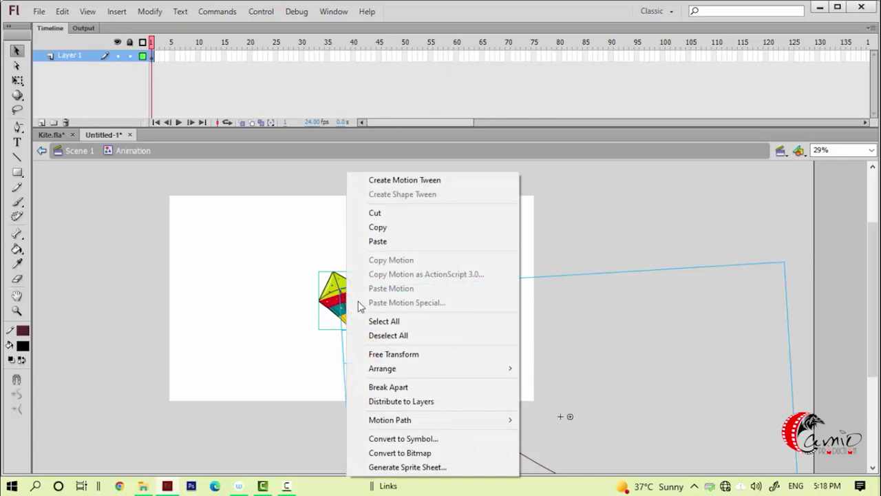
pyautogui.click(428, 441)
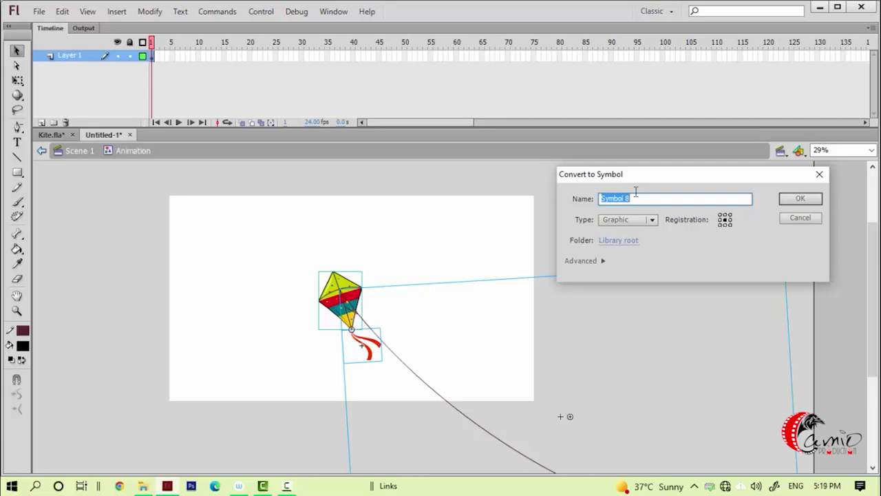
pyautogui.write('Grapic')
pyautogui.press('Return')
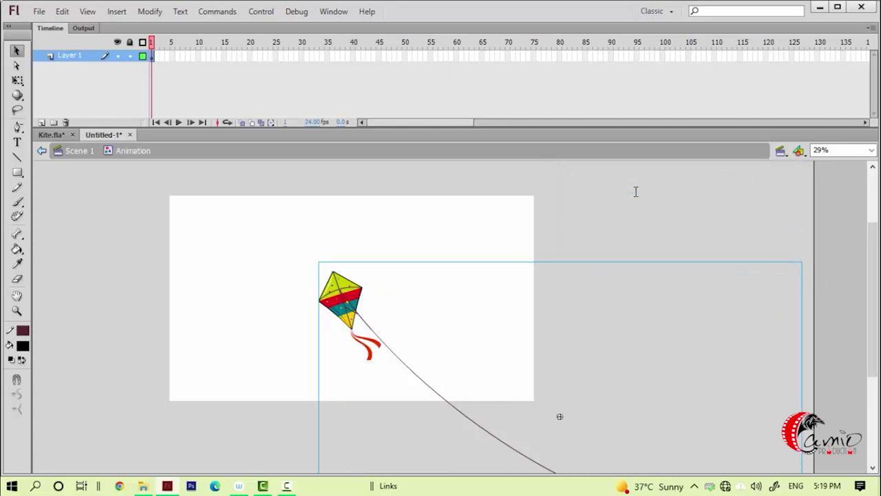
# Inside the Grapic symbol, select the pieces of the kite body and convert them to a graphic symbol named Kite.
pyautogui.doubleClick(348, 308)
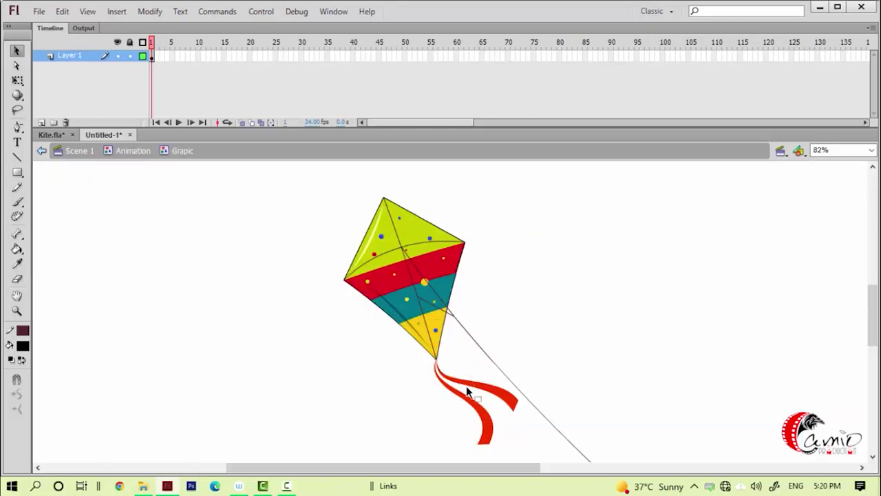
pyautogui.moveTo(491, 332)
pyautogui.mouseDown()
pyautogui.moveTo(474, 323)
pyautogui.moveTo(490, 324)
pyautogui.mouseUp()
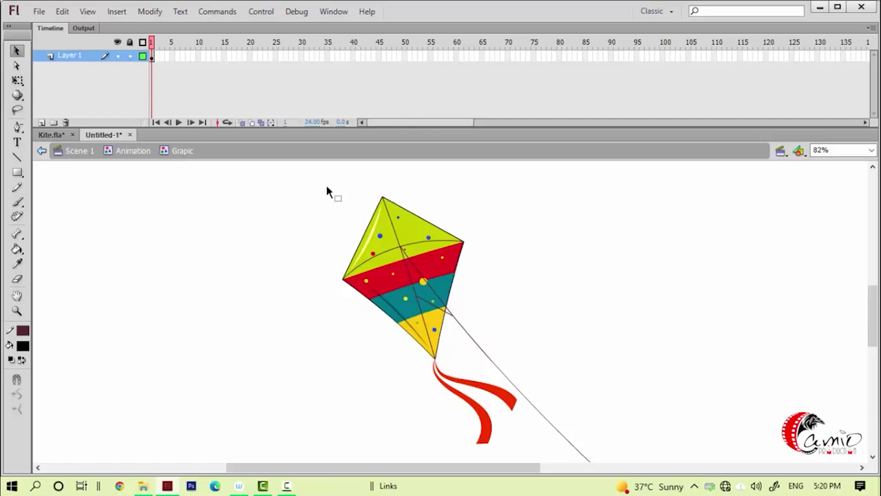
pyautogui.moveTo(327, 186); pyautogui.dragTo(484, 352)
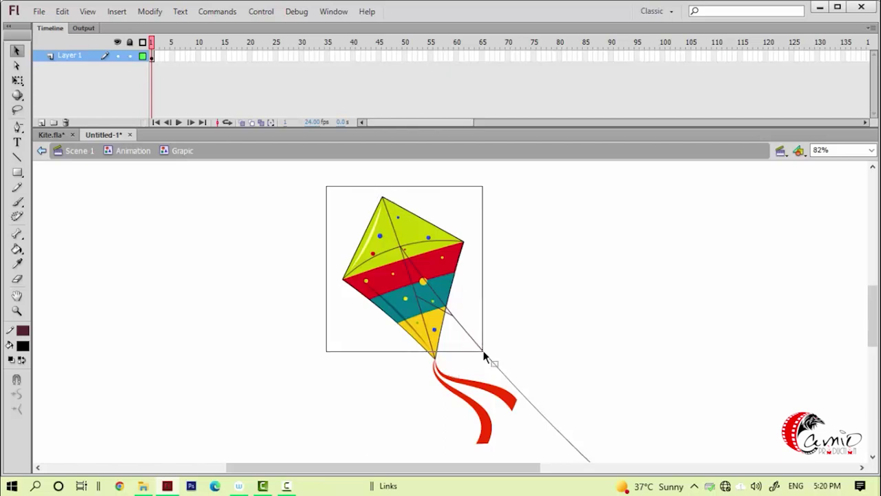
pyautogui.click(455, 319)
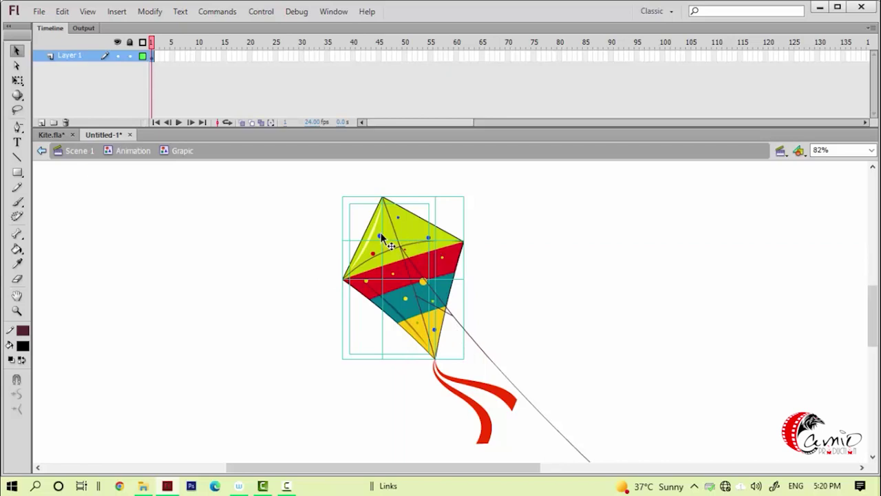
pyautogui.press('F8')
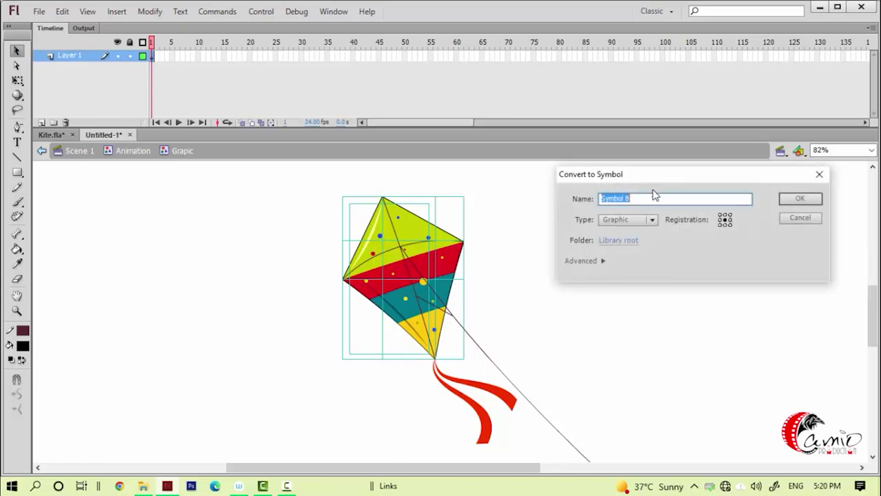
pyautogui.write('Kite')
pyautogui.press('Return')
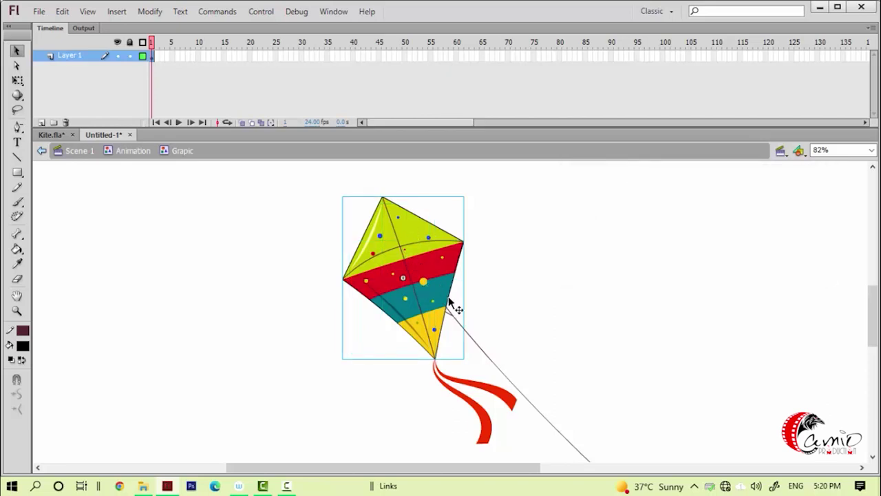
# Convert the kite's string to a graphic symbol named Thread.
pyautogui.click(466, 343)
pyautogui.click(465, 330)
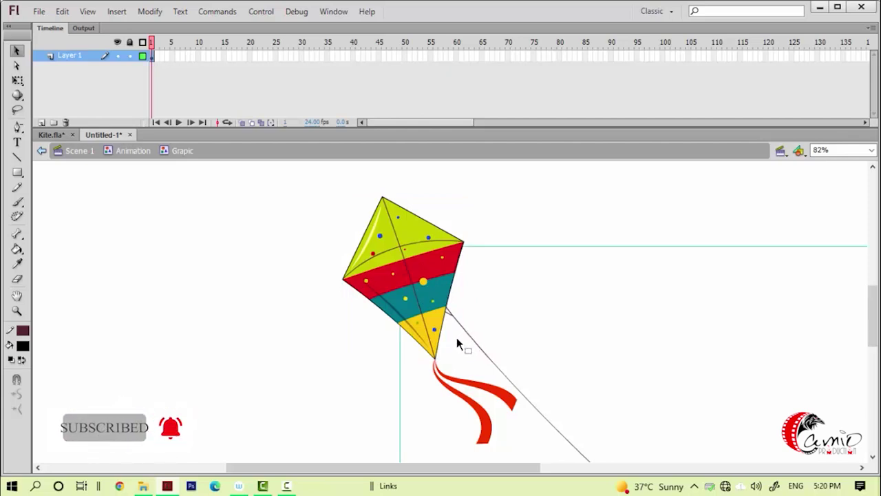
pyautogui.press('F8')
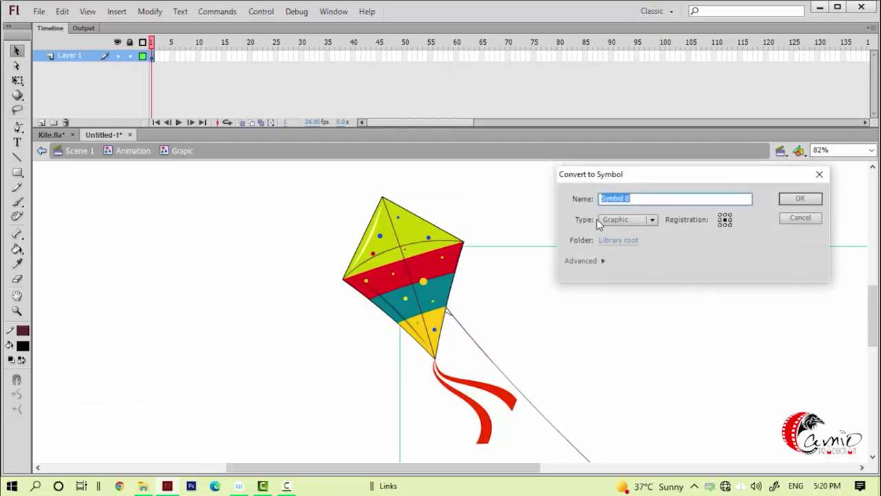
pyautogui.write('Thread')
pyautogui.press('Return')
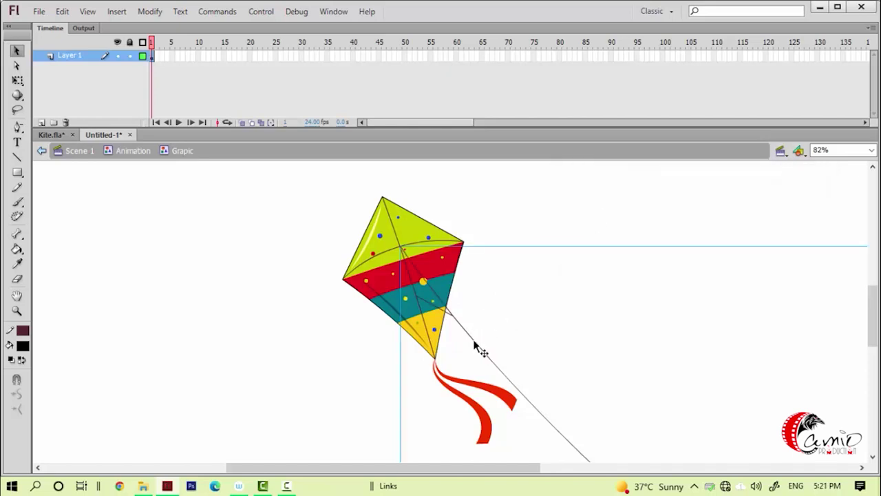
# Convert the two red ribbons below the kite to a graphic symbol named Tail.
pyautogui.moveTo(528, 350); pyautogui.dragTo(480, 279)
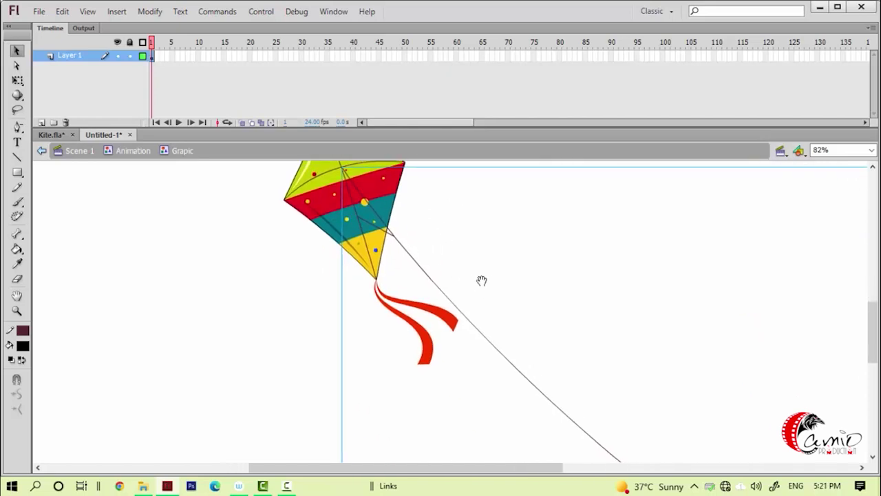
pyautogui.click(400, 318)
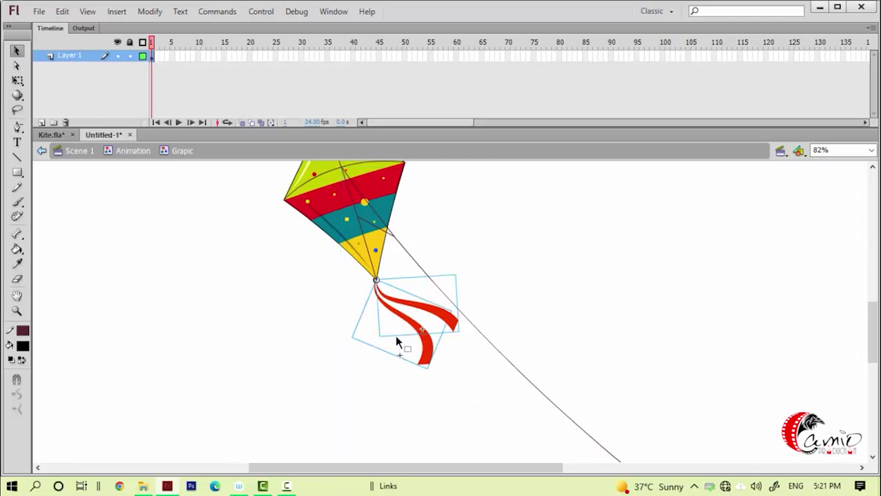
pyautogui.press('F8')
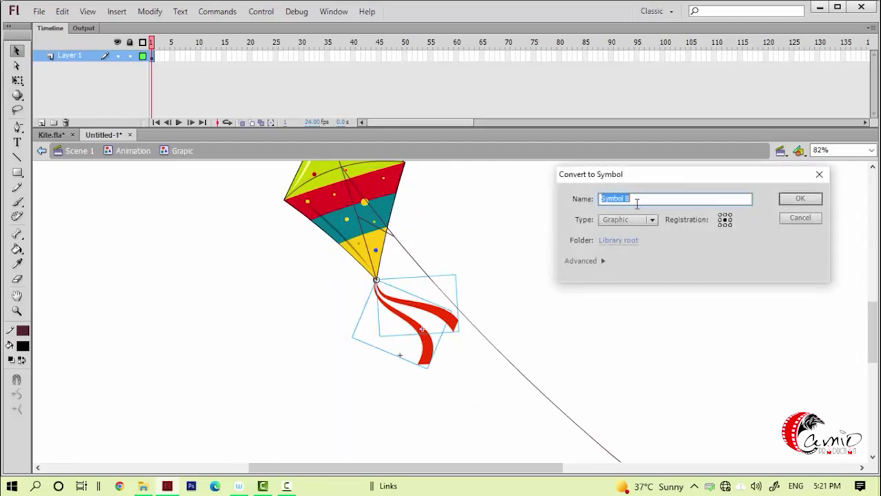
pyautogui.write('tail')
pyautogui.press('Return')
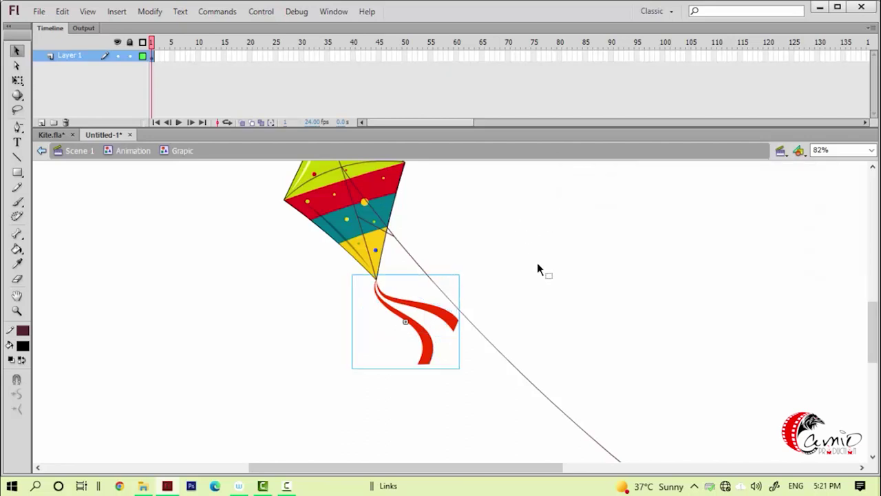
# Move the Kite symbol's transformation point to the crossing of its spars, where the thread is attached.
pyautogui.hotkey('ctrl', '-')
pyautogui.press('z')
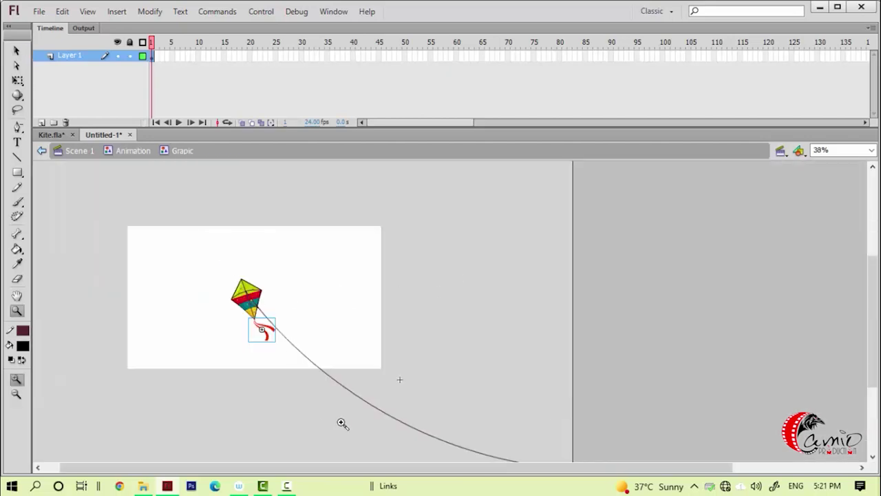
pyautogui.click(267, 312)
pyautogui.press('v')
pyautogui.click(423, 303)
pyautogui.click(467, 345)
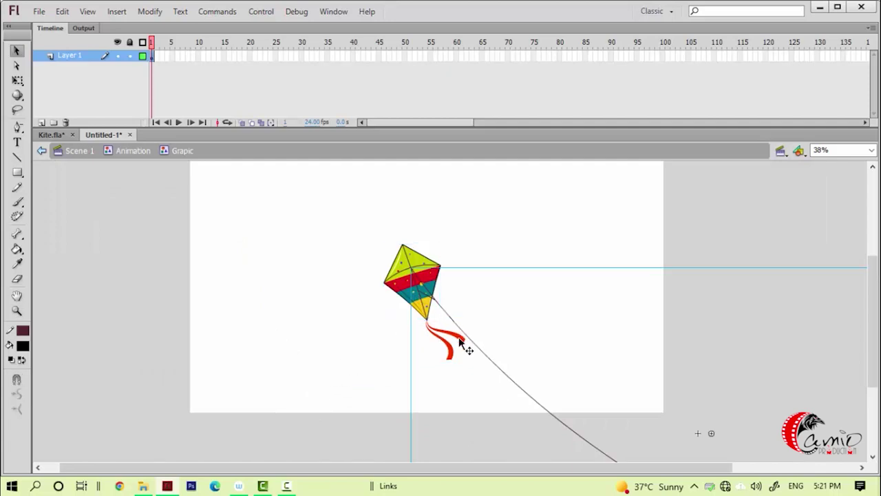
pyautogui.press('z')
pyautogui.moveTo(380, 212); pyautogui.dragTo(495, 356)
pyautogui.click(372, 315)
pyautogui.press('q')
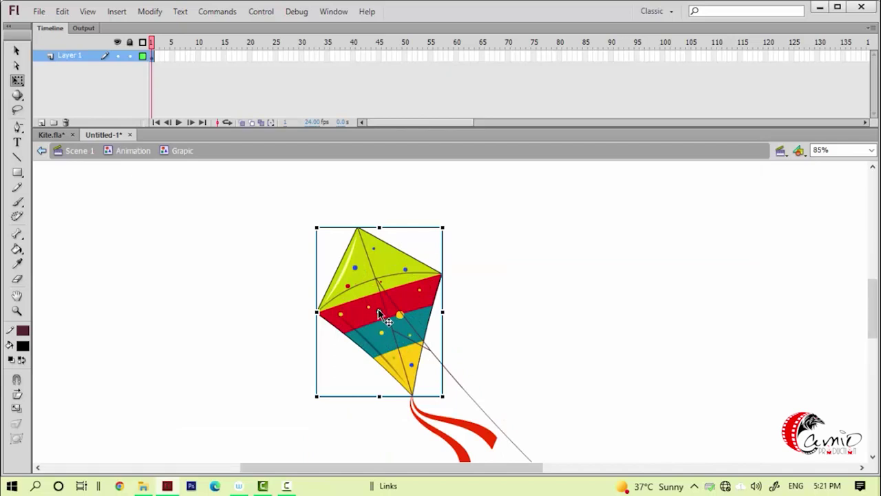
pyautogui.press('z')
pyautogui.moveTo(338, 246); pyautogui.dragTo(428, 352)
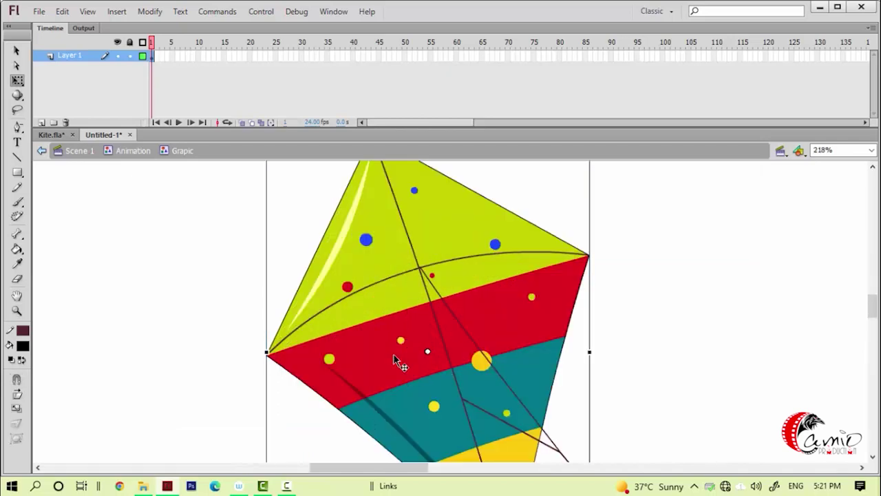
pyautogui.moveTo(427, 350); pyautogui.dragTo(420, 267)
# Move the Tail symbol's transformation point to the kite's bottom tip, where the ribbons are attached.
pyautogui.hotkey('ctrl', '-')
pyautogui.hotkey('ctrl', '-')
pyautogui.scroll(3, 460, 354)
pyautogui.press('v')
pyautogui.click(453, 321)
pyautogui.press('q')
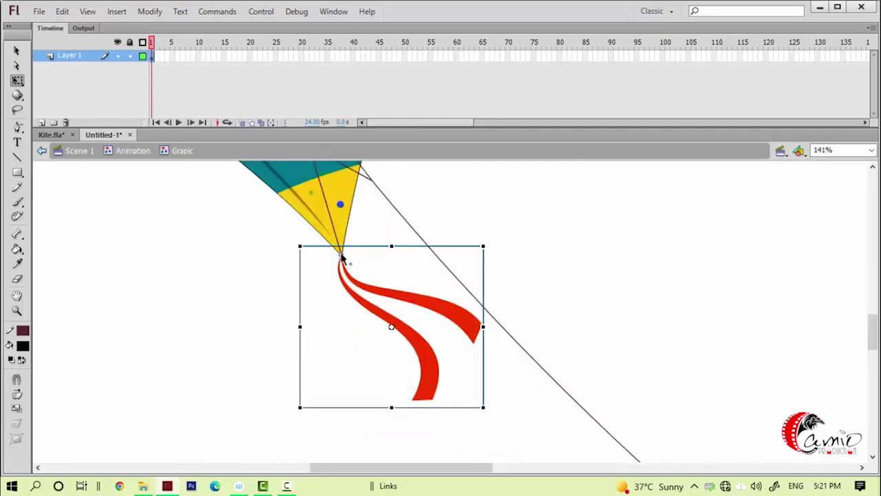
pyautogui.moveTo(391, 326); pyautogui.dragTo(343, 255)
# Move the Thread symbol's transformation point to its attachment point at the kite's spar crossing.
pyautogui.hotkey('ctrl', '-')
pyautogui.hotkey('ctrl', '-')
pyautogui.click(470, 330)
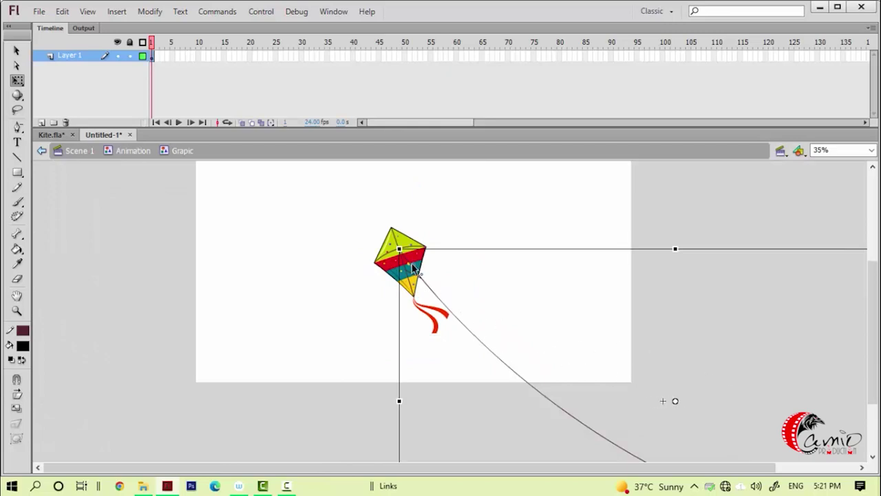
pyautogui.hotkey('ctrl', '=')
pyautogui.hotkey('ctrl', '=')
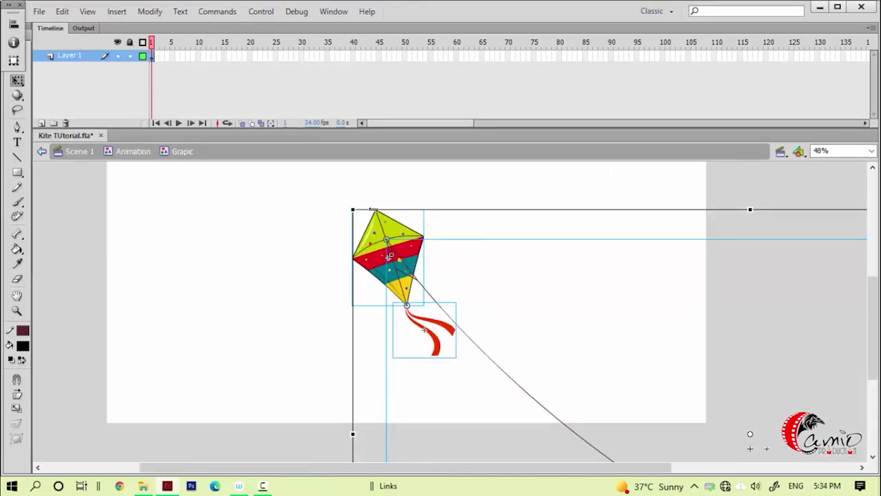
# Distribute the selected Kite, Thread and Tail symbols to separate layers.
pyautogui.rightClick(398, 259)
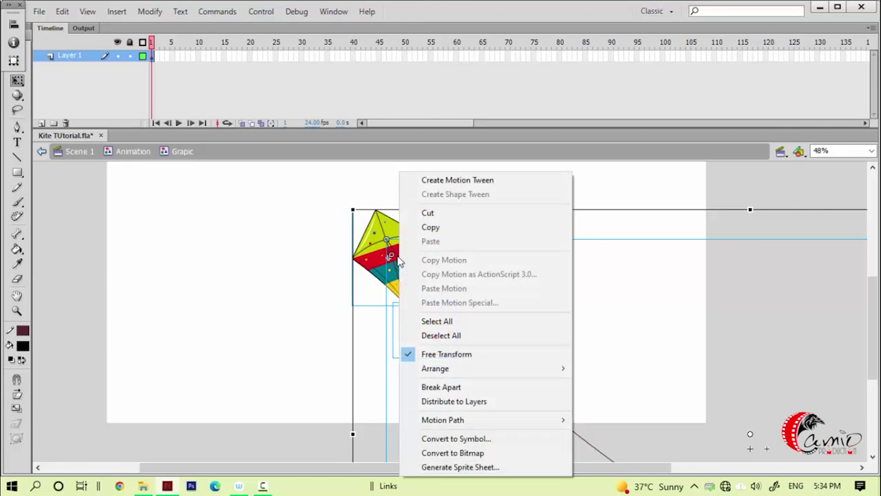
pyautogui.click(464, 405)
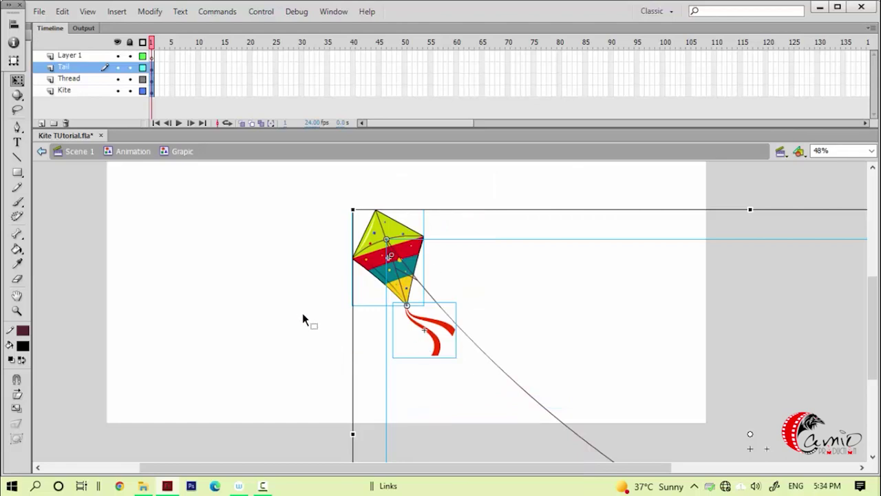
# Delete the empty Layer 1 and toggle the visibility of the Tail, Thread and Kite layers to check their contents.
pyautogui.click(102, 58)
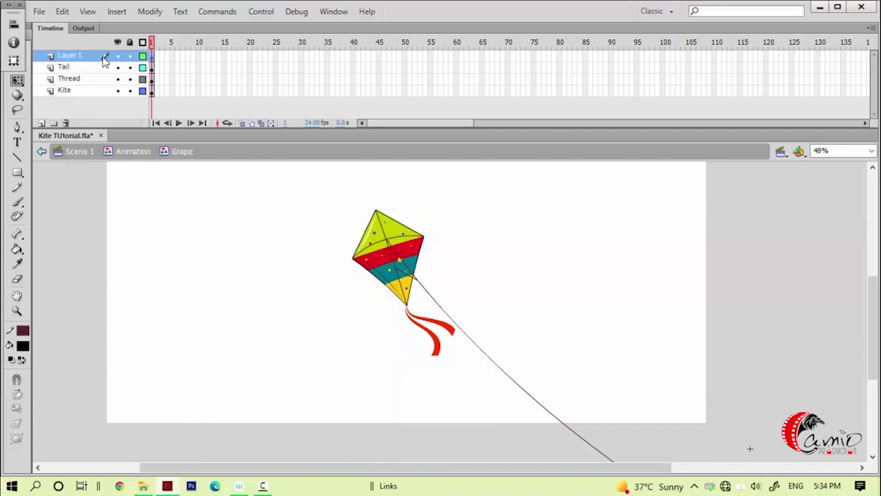
pyautogui.click(66, 123)
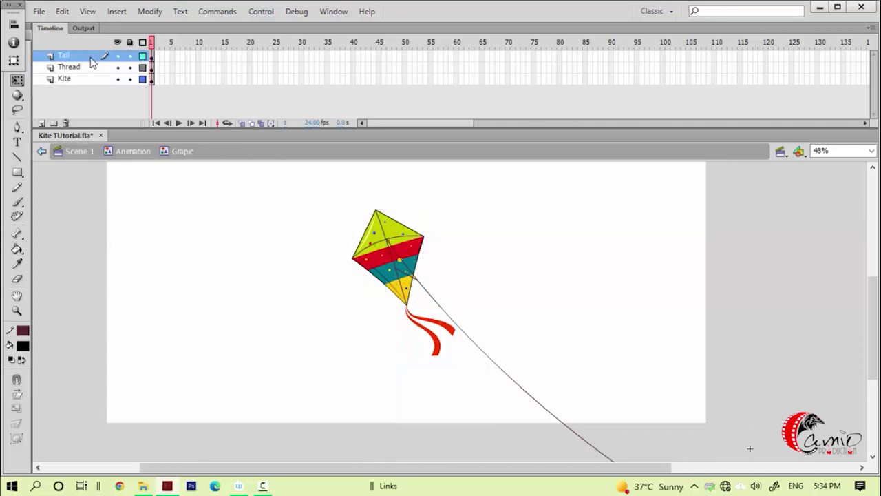
pyautogui.click(118, 56)
pyautogui.click(118, 57)
pyautogui.click(117, 66)
pyautogui.click(118, 67)
pyautogui.click(118, 79)
pyautogui.click(117, 79)
# Open the Tail symbol for editing and check which part of the tail each of its two nested ribbon symbols covers.
pyautogui.hotkey('ctrl', '=')
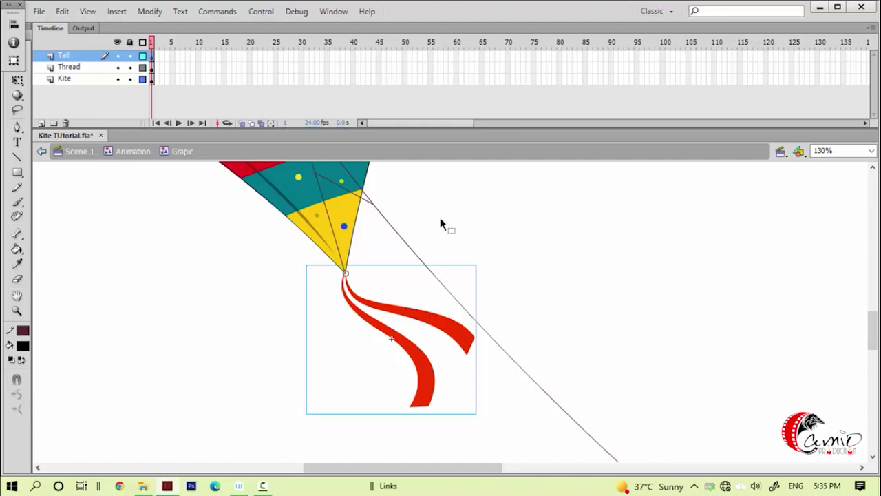
pyautogui.doubleClick(426, 329)
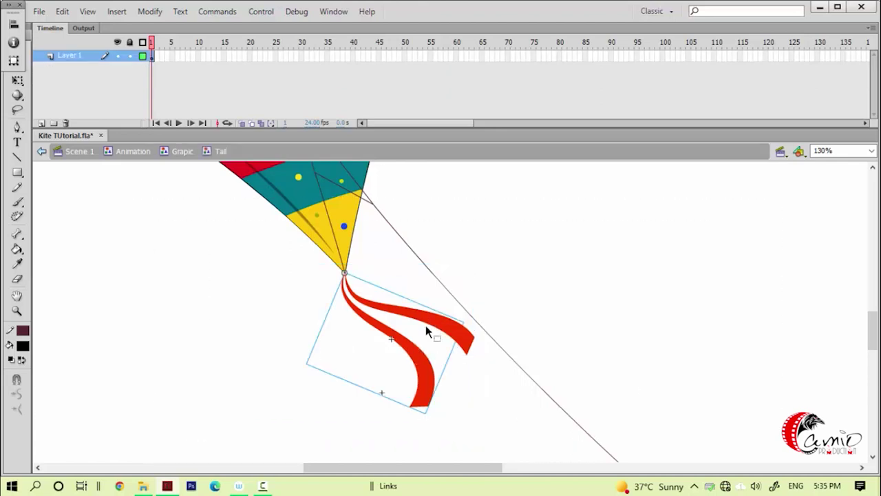
pyautogui.click(427, 326)
pyautogui.click(415, 351)
pyautogui.click(428, 327)
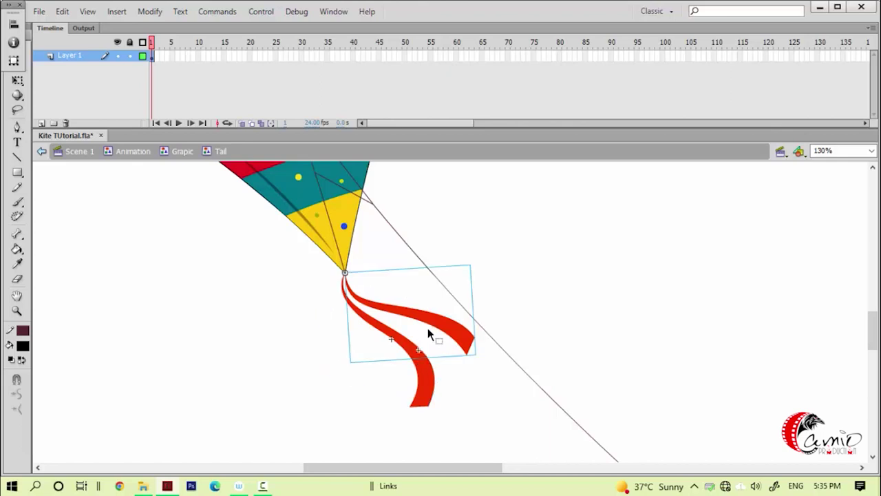
pyautogui.click(412, 347)
pyautogui.click(409, 327)
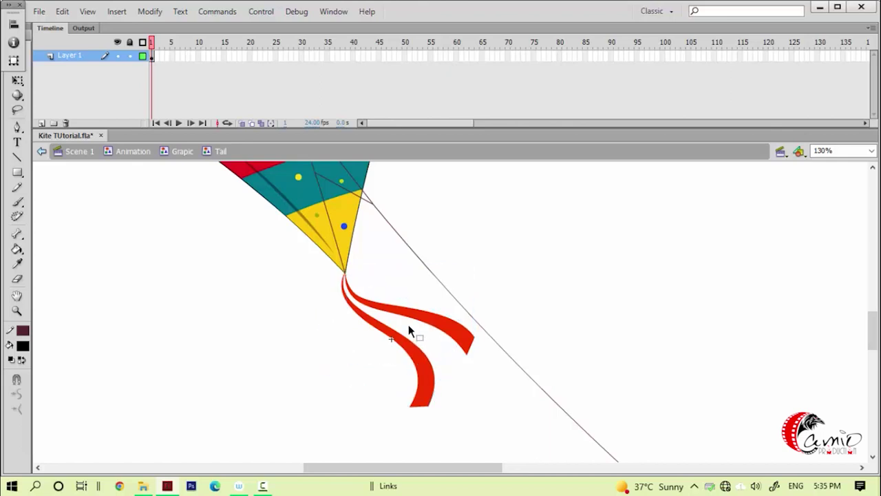
pyautogui.click(427, 321)
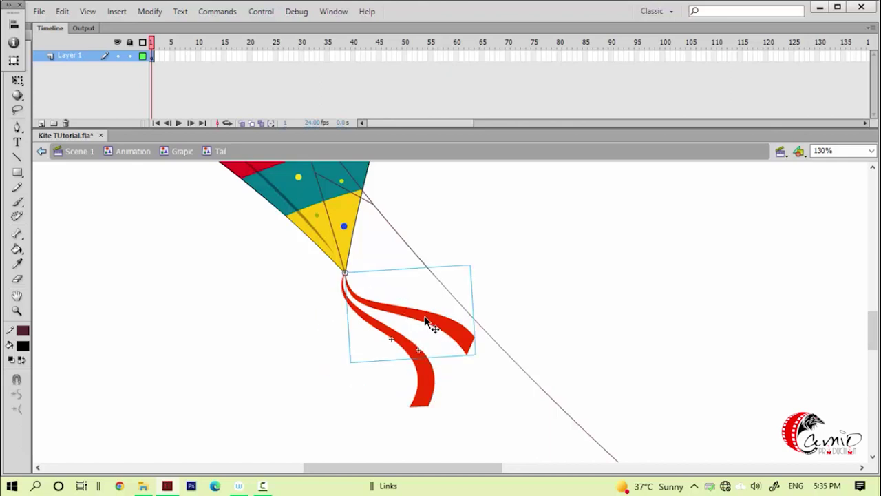
# Open the upper ribbon's nested symbol and examine its ribbon drawings keyframe by keyframe through frame 13.
pyautogui.doubleClick(385, 337)
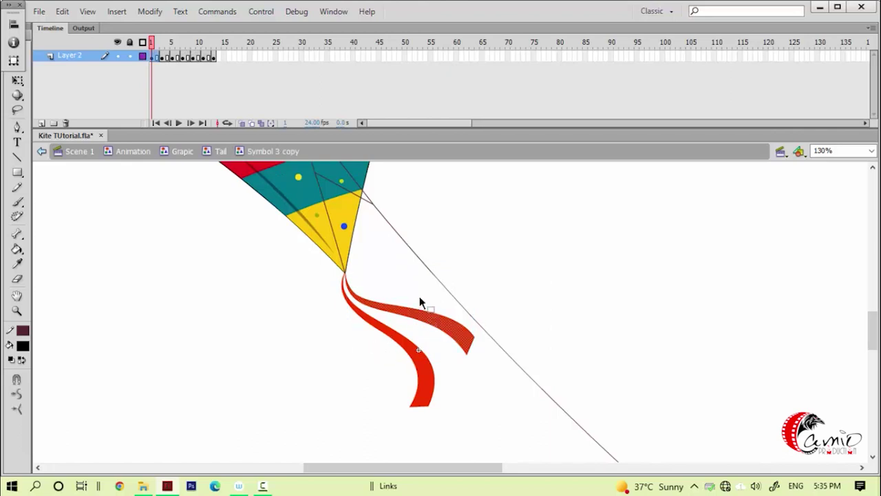
pyautogui.click(156, 57)
pyautogui.click(165, 57)
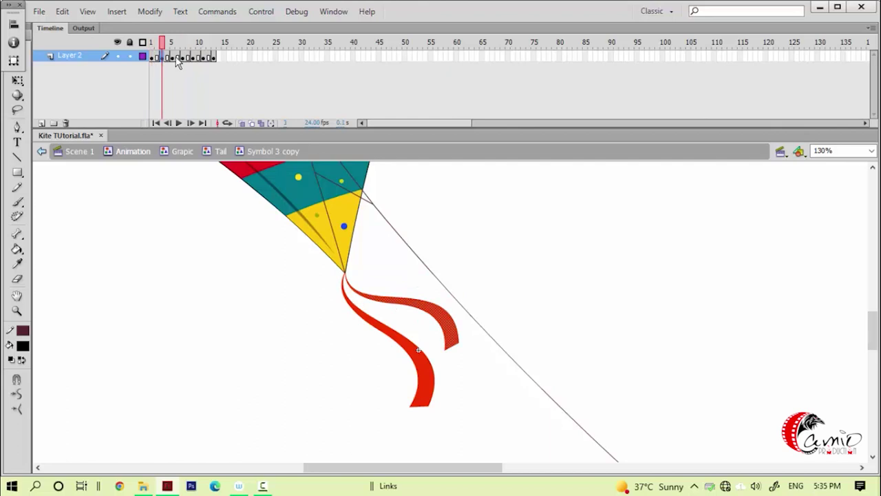
pyautogui.click(172, 58)
pyautogui.click(183, 57)
pyautogui.click(193, 57)
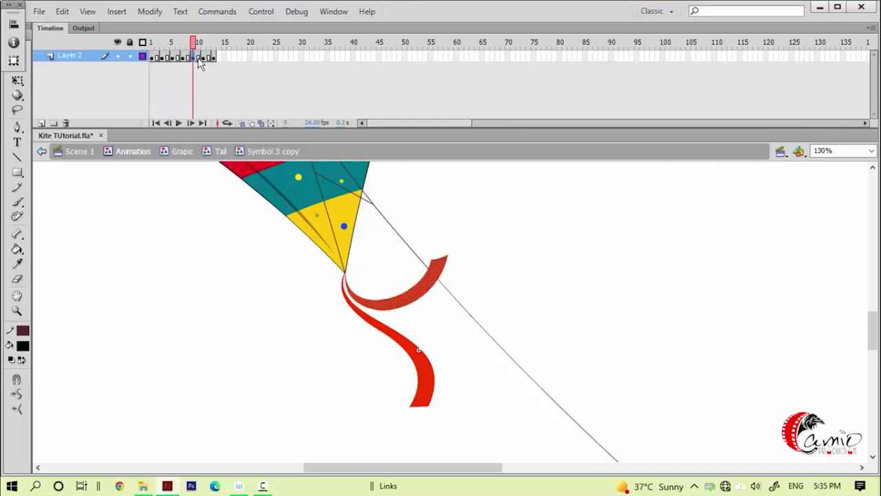
pyautogui.click(204, 57)
pyautogui.click(213, 57)
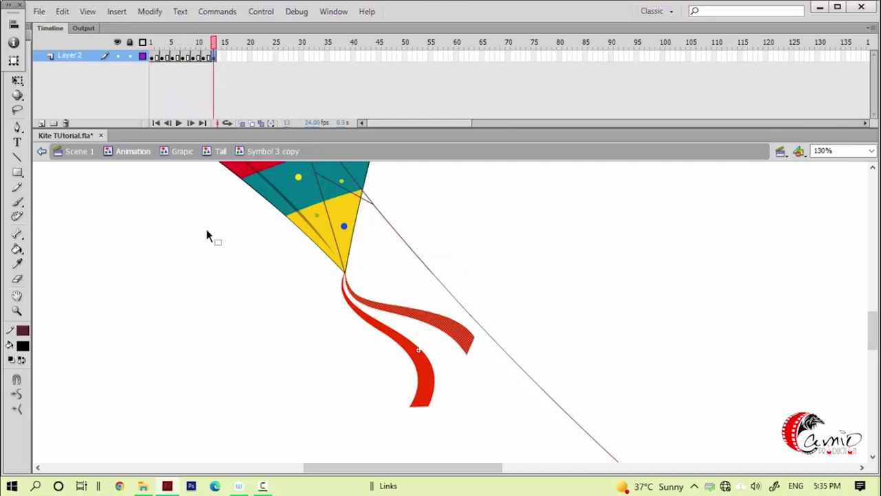
# Scrub and play the upper ribbon's frame-by-frame animation with the whole kite in view.
pyautogui.hotkey('ctrl', '-')
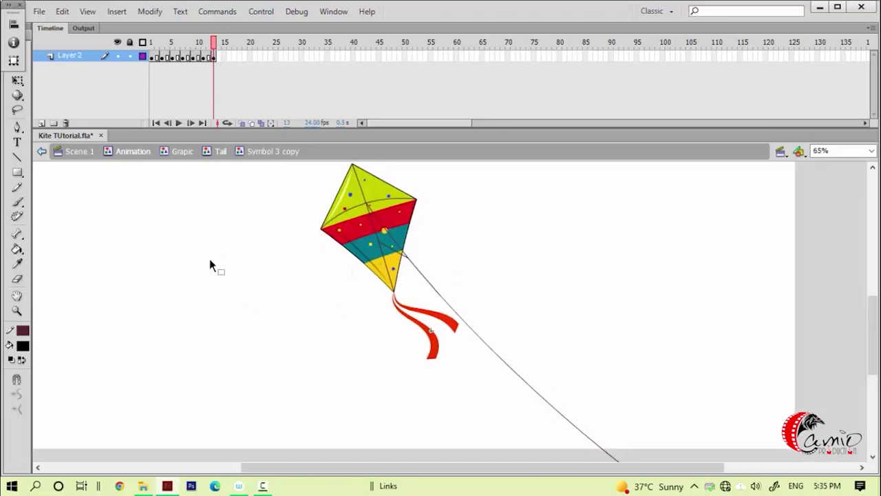
pyautogui.click(151, 57)
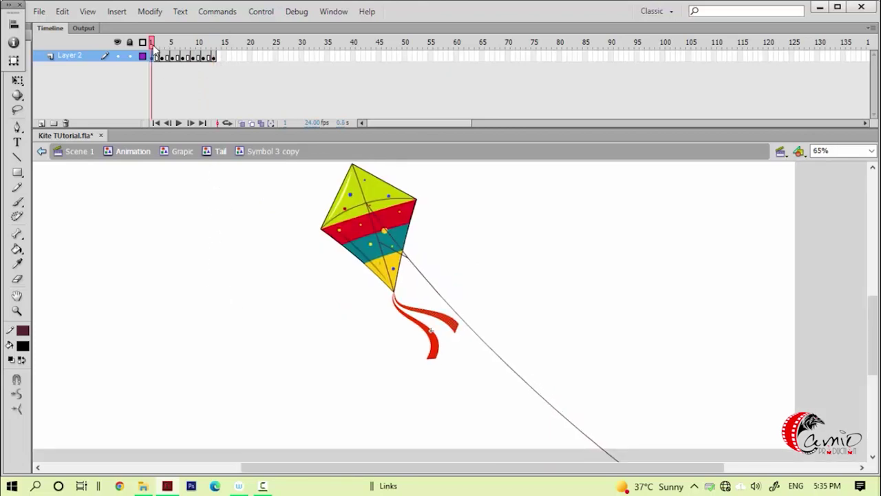
pyautogui.click(160, 47)
pyautogui.moveTo(159, 46); pyautogui.dragTo(177, 47)
pyautogui.press('Return')
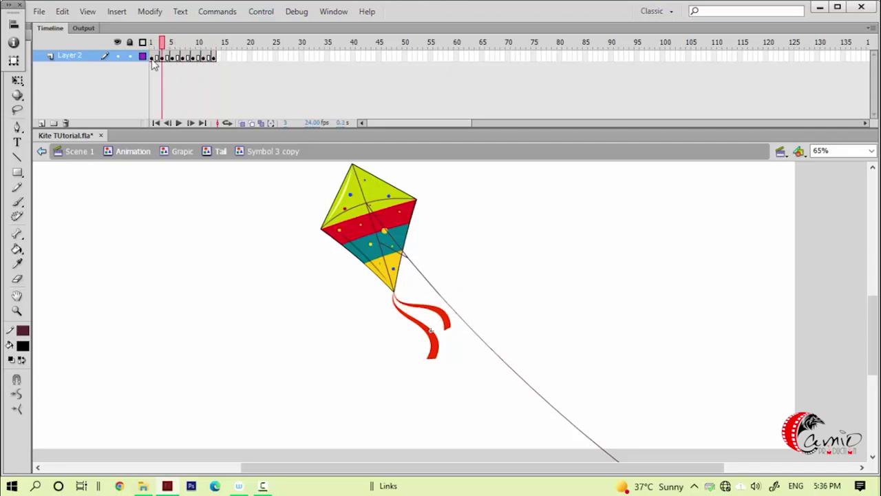
pyautogui.click(180, 124)
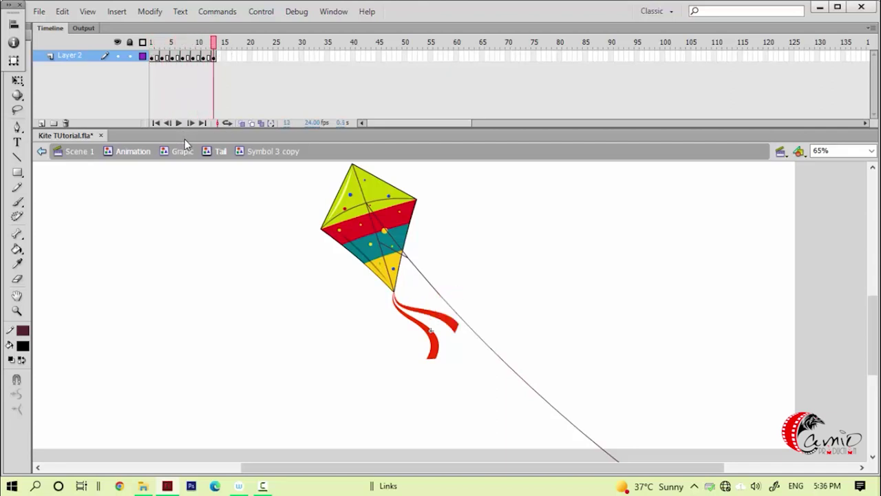
# Return to the Tail symbol, reopen the upper ribbon's nested symbol and replay its waving animation from frame 1.
pyautogui.click(225, 160)
pyautogui.click(225, 181)
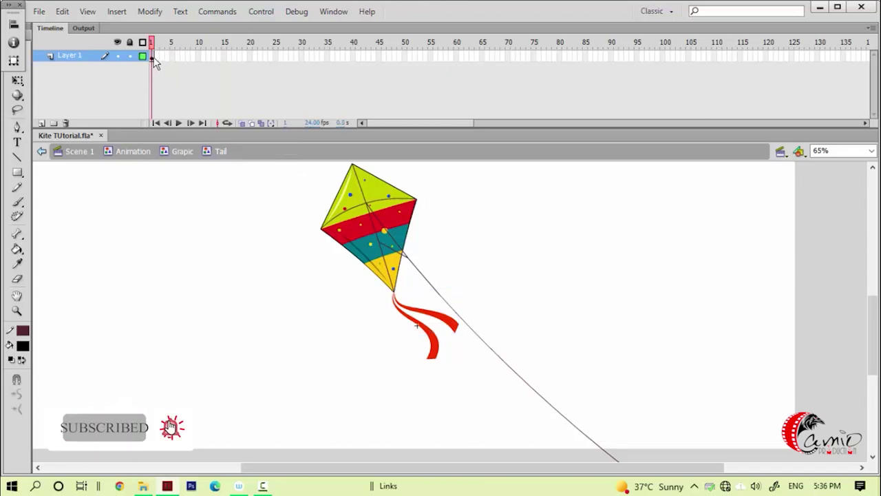
pyautogui.click(448, 323)
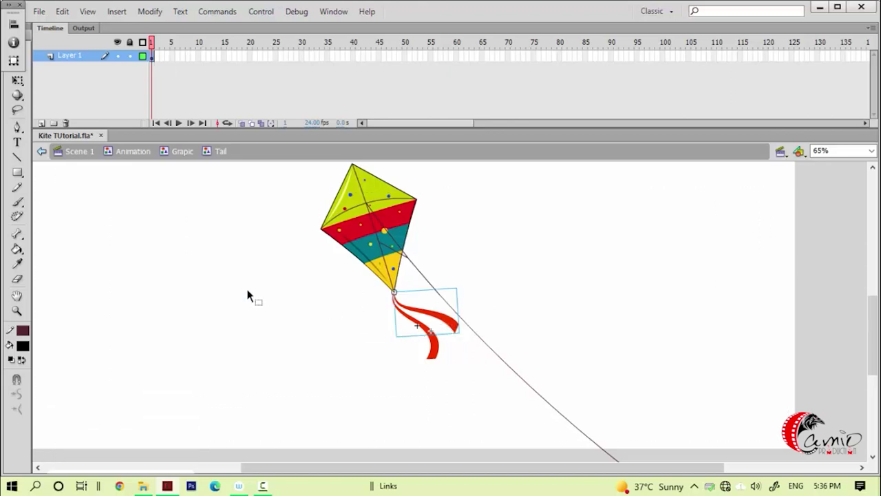
pyautogui.hotkey('ctrl', 'e')
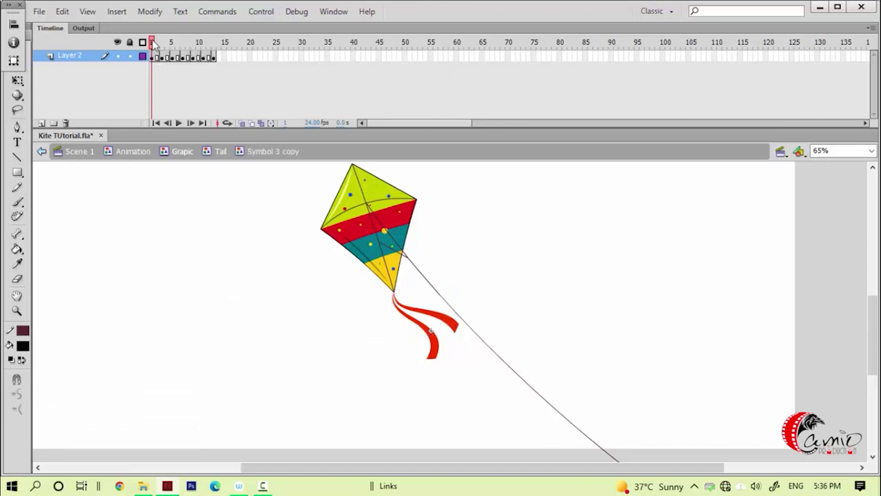
pyautogui.click(179, 124)
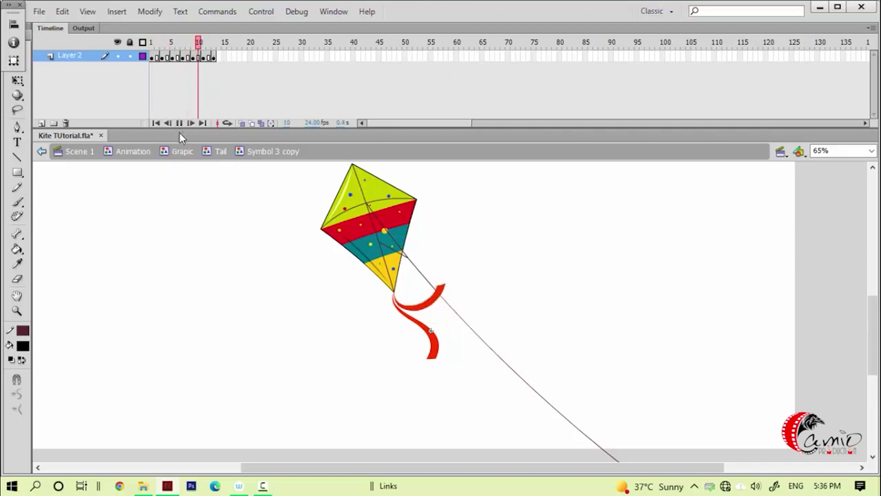
# Extend the Tail symbol's Layer 1 to frame 70 and play back both ribbons waving together.
pyautogui.click(220, 151)
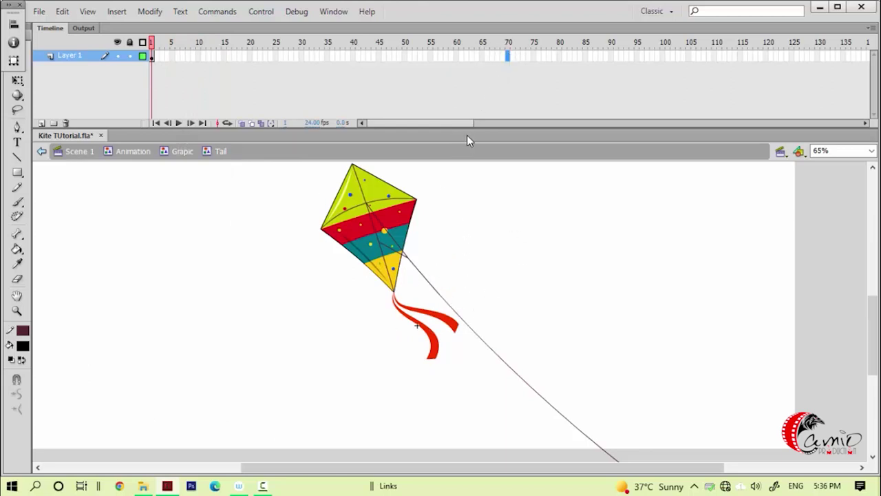
pyautogui.press('F5')
pyautogui.click(337, 284)
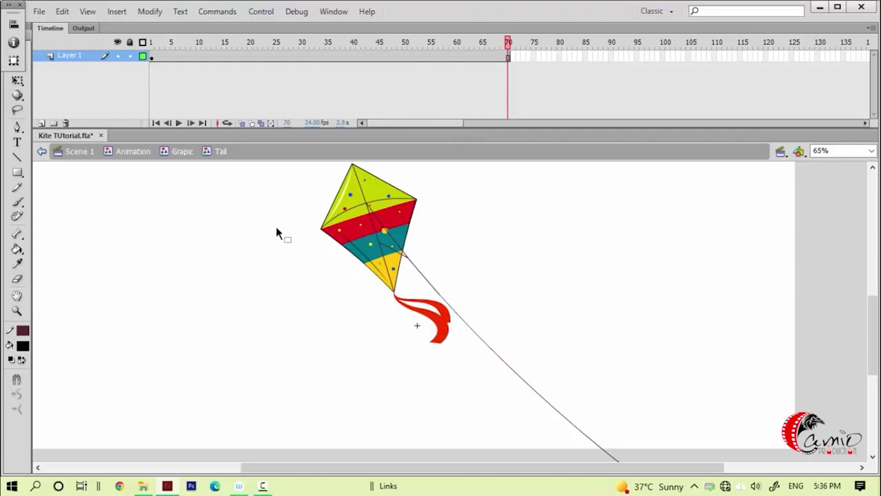
pyautogui.press('Return')
# Return to the Grapic symbol, reopen the Tail symbol to check its length at frame 70, and go back to Grapic.
pyautogui.click(188, 153)
pyautogui.click(199, 214)
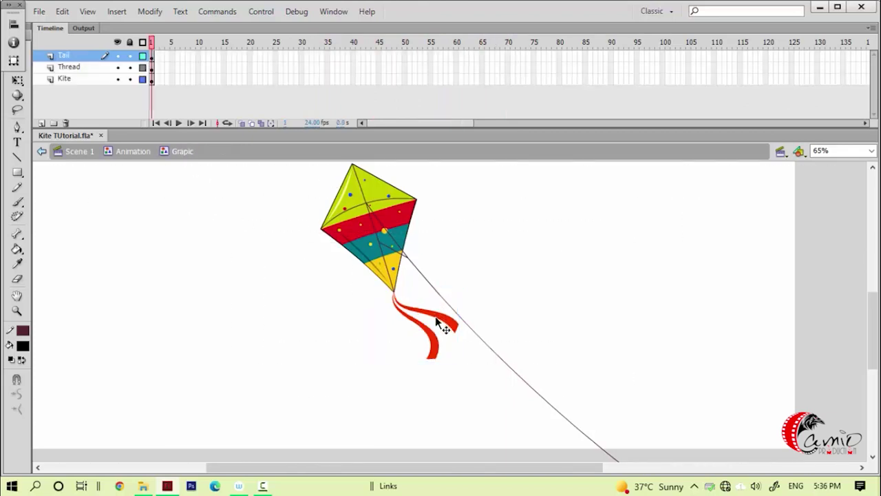
pyautogui.click(436, 322)
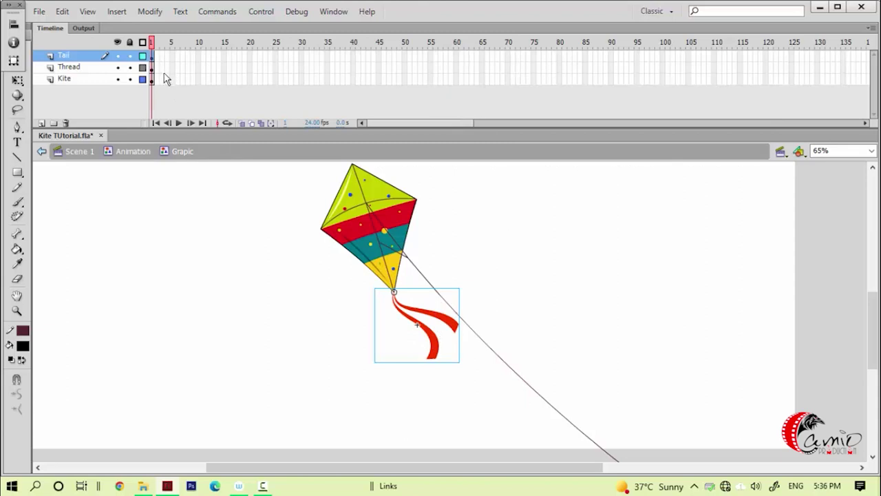
pyautogui.doubleClick(428, 310)
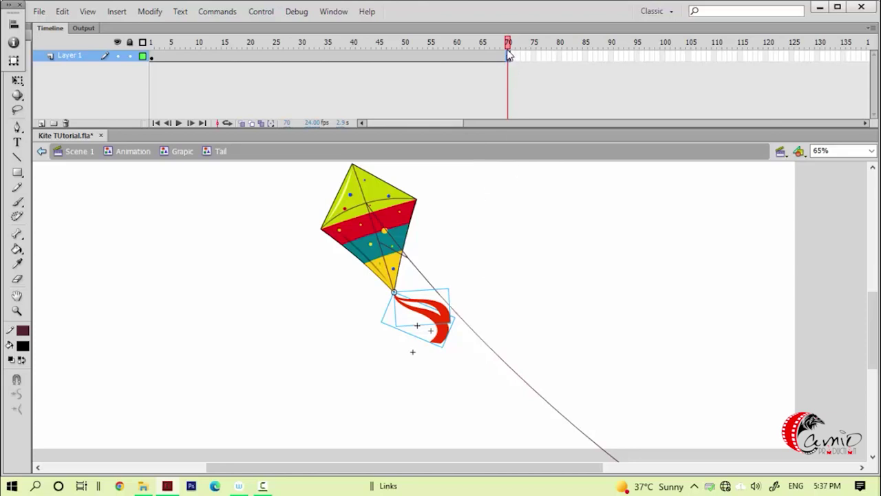
pyautogui.click(182, 152)
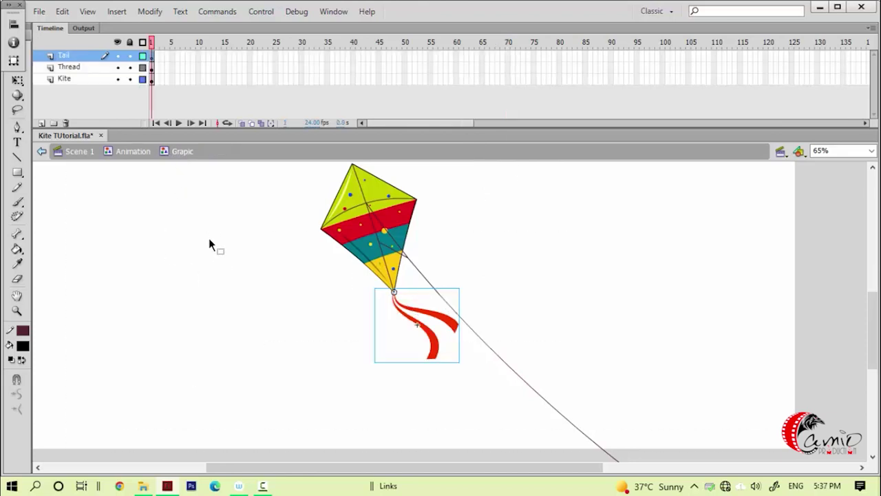
# Extend the Tail, Thread and Kite layers of the Grapic symbol to frame 70 and play the timeline.
pyautogui.click(508, 78)
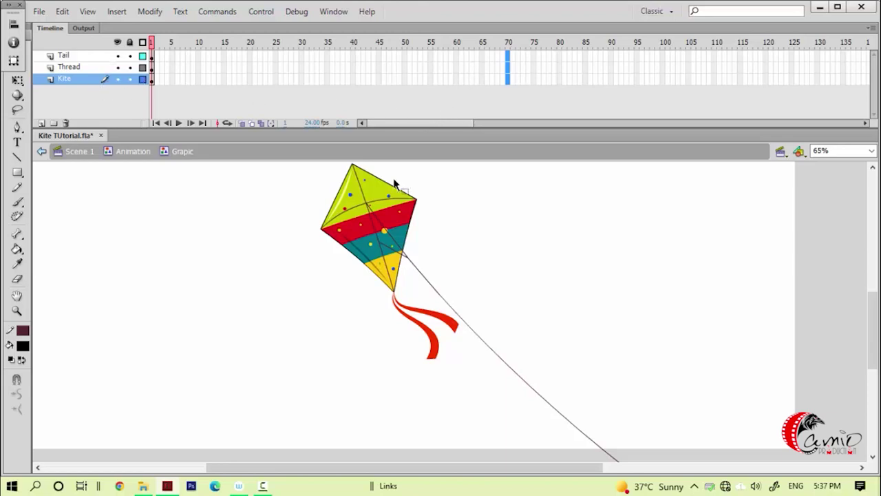
pyautogui.press('F5')
pyautogui.click(280, 305)
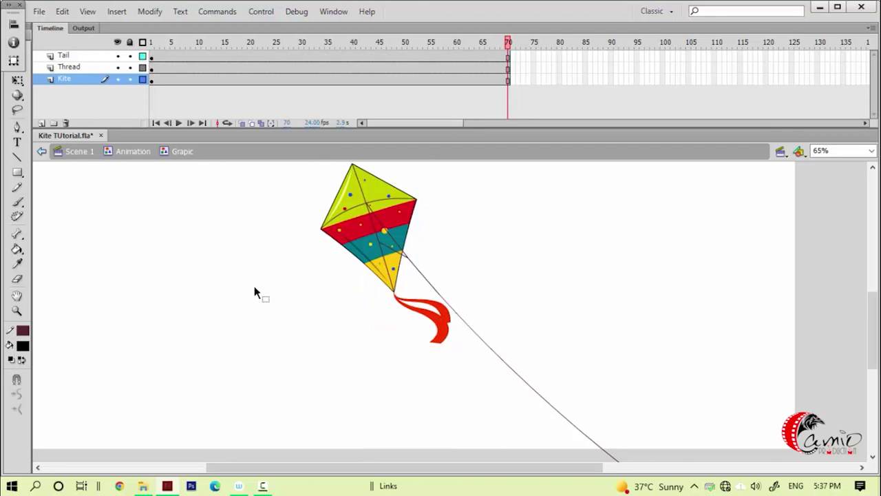
pyautogui.press('Return')
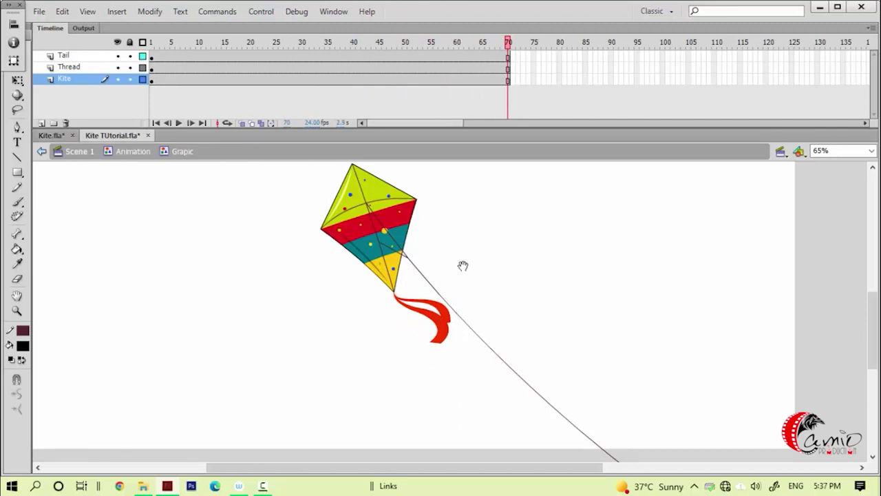
# Open the Thread symbol and move the thread's transformation point onto the kite's central spar, within the red band.
pyautogui.click(411, 267)
pyautogui.moveTo(360, 312); pyautogui.dragTo(361, 311)
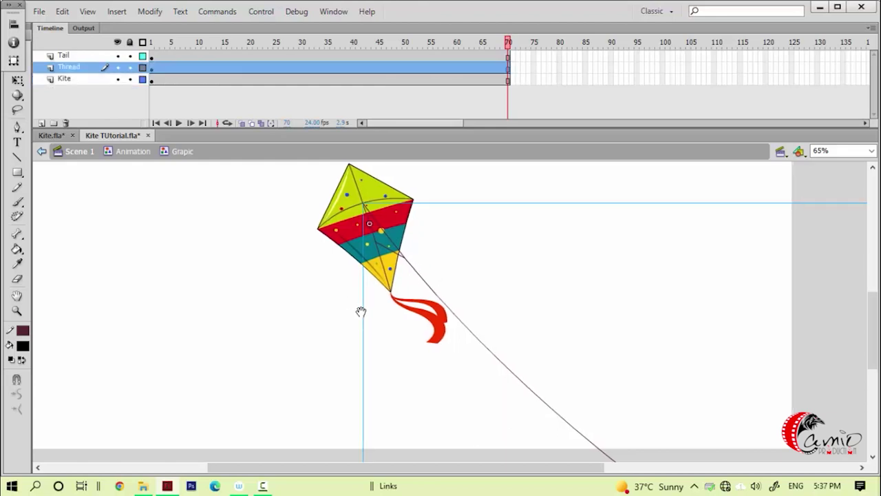
pyautogui.doubleClick(424, 283)
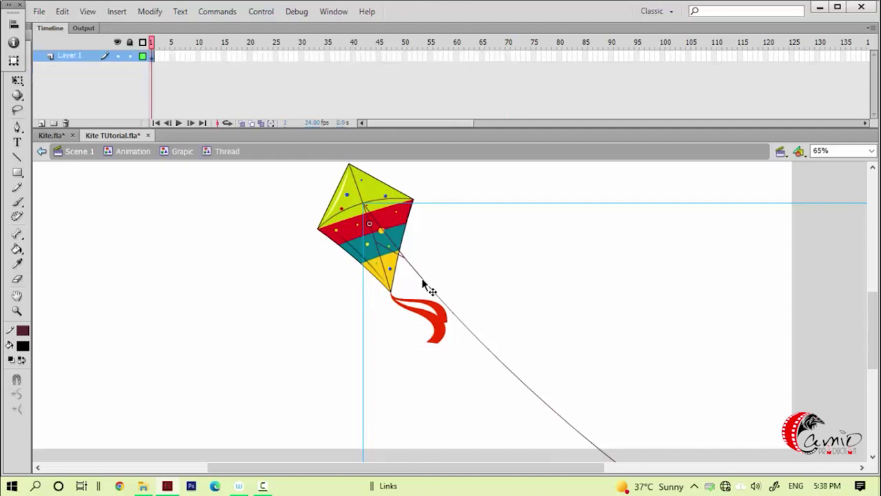
pyautogui.scroll(-1, 316, 293)
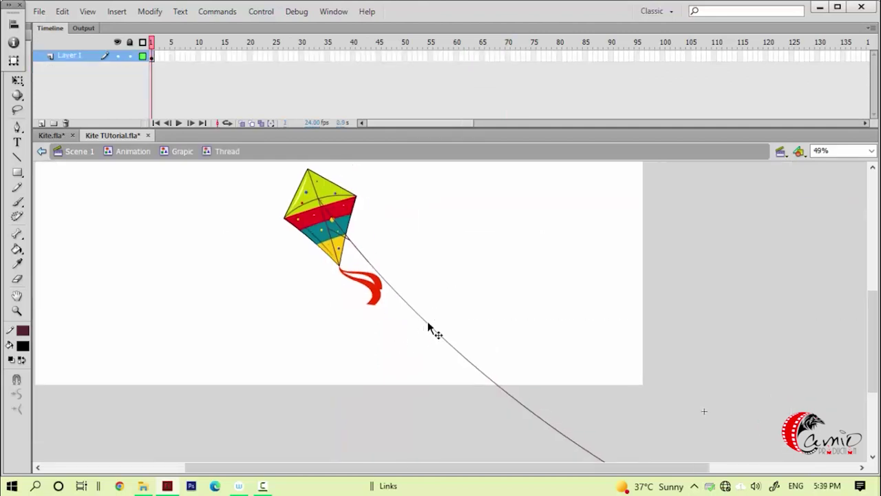
pyautogui.press('q')
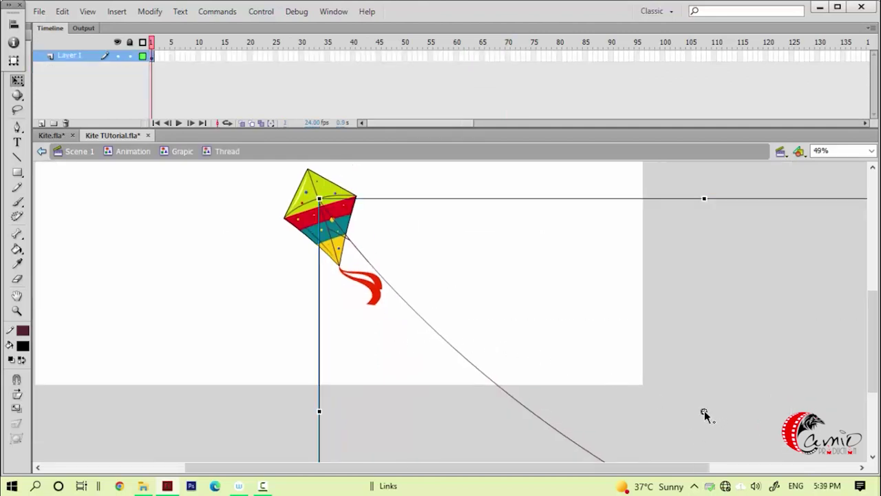
pyautogui.scroll(3, 338, 221)
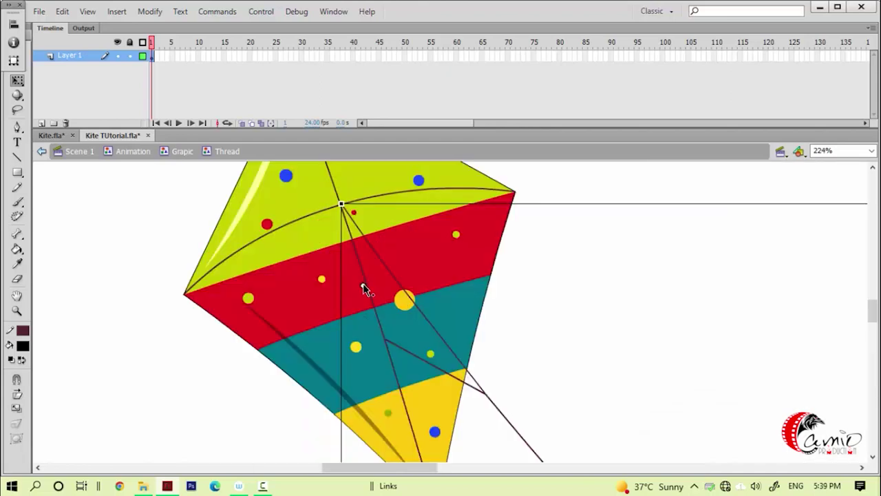
pyautogui.scroll(-3, 365, 336)
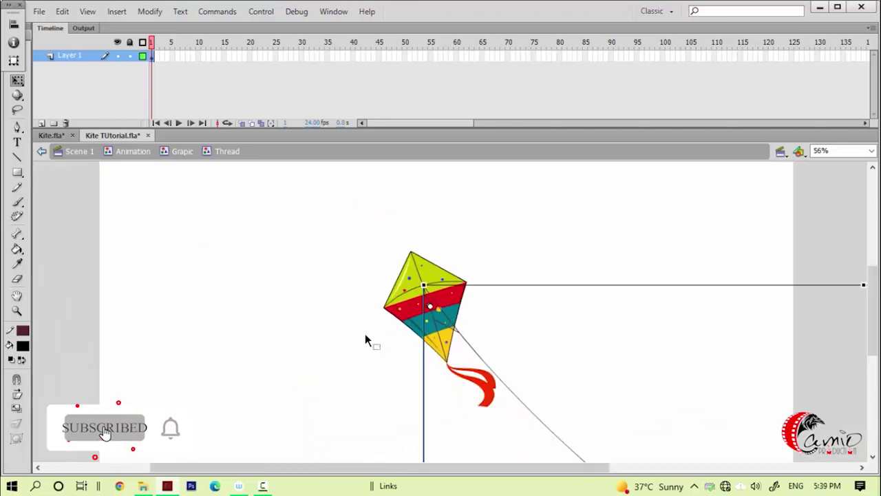
pyautogui.scroll(-1, 365, 340)
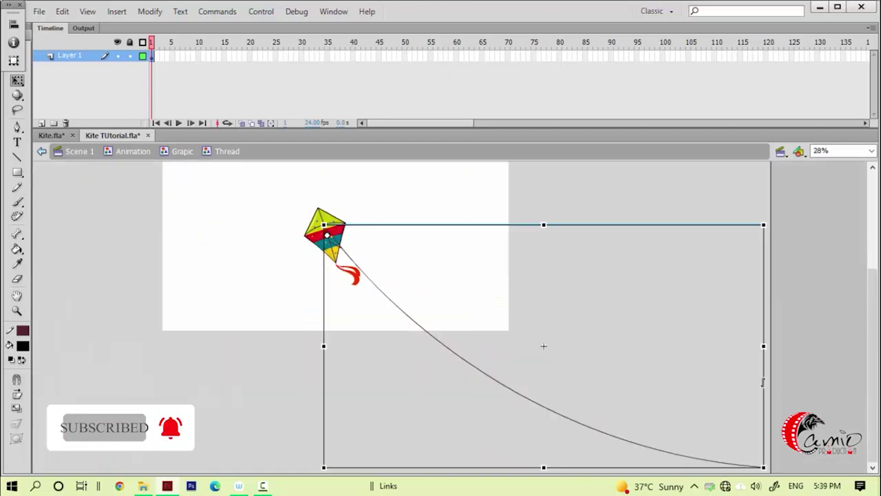
# Rotate the thread slightly upward about its transformation point and extend the Thread symbol's Layer 1 to frame 70.
pyautogui.moveTo(763, 382); pyautogui.dragTo(766, 375)
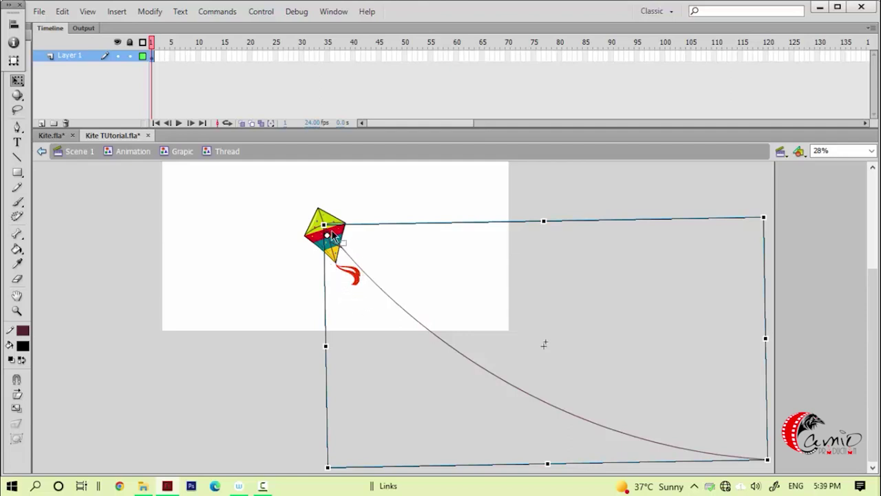
pyautogui.click(508, 56)
pyautogui.press('F5')
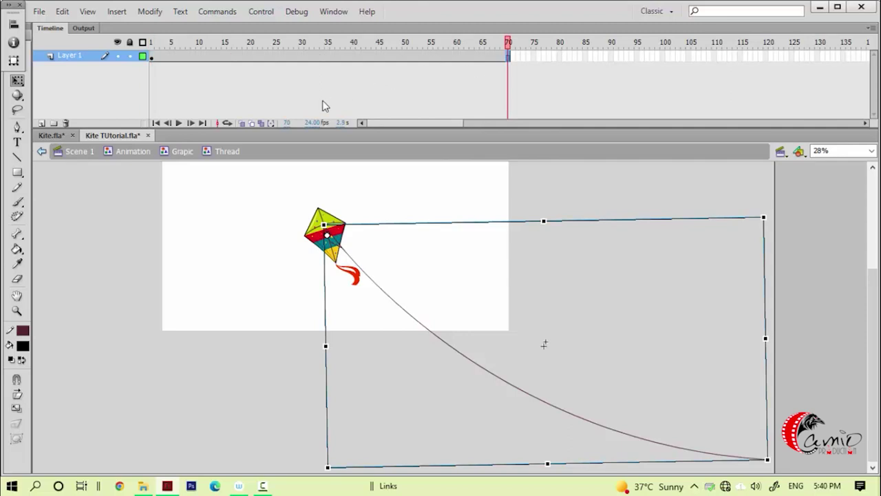
# Create a classic tween on the Thread symbol's Layer 1 with a keyframe at frame 70 and play it back.
pyautogui.click(399, 49)
pyautogui.rightClick(399, 54)
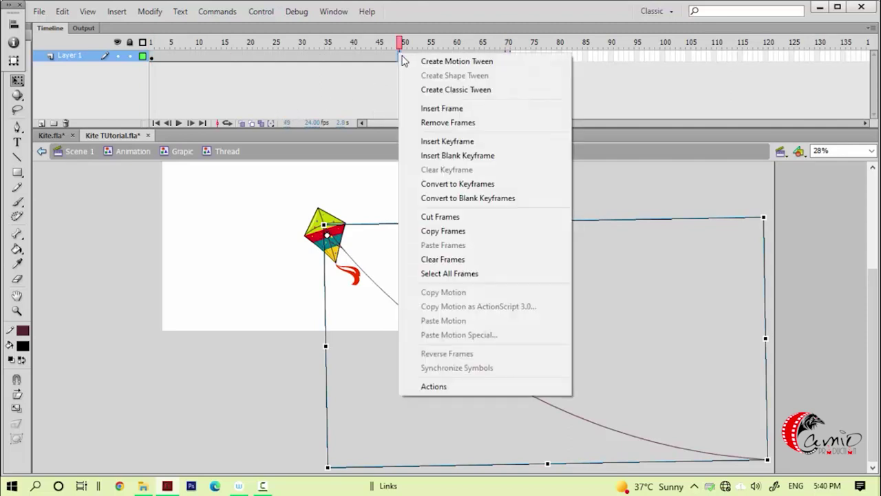
pyautogui.click(474, 91)
pyautogui.press('Return')
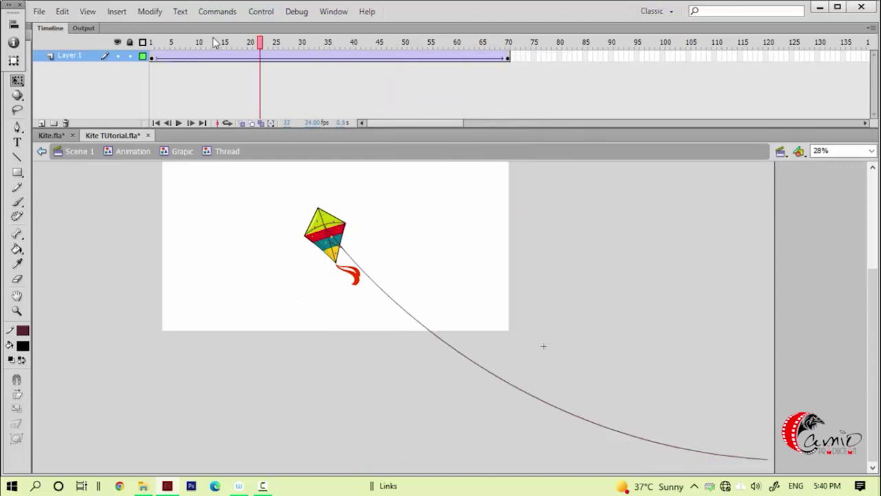
pyautogui.click(177, 122)
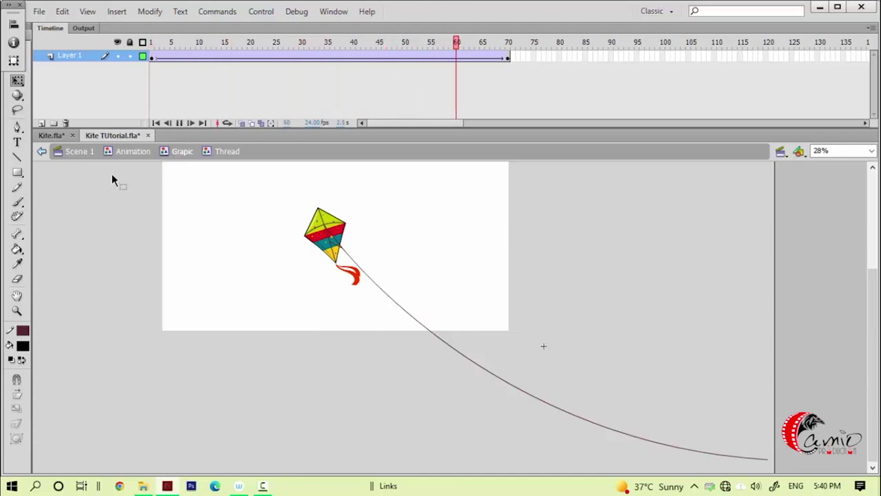
# Insert keyframes at frames 35, 17 and 51 of the thread's classic tween.
pyautogui.click(289, 61)
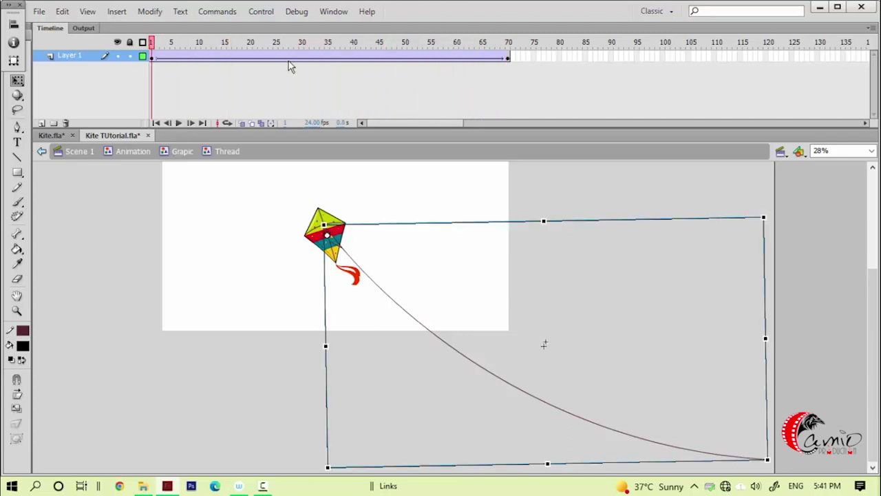
pyautogui.click(326, 58)
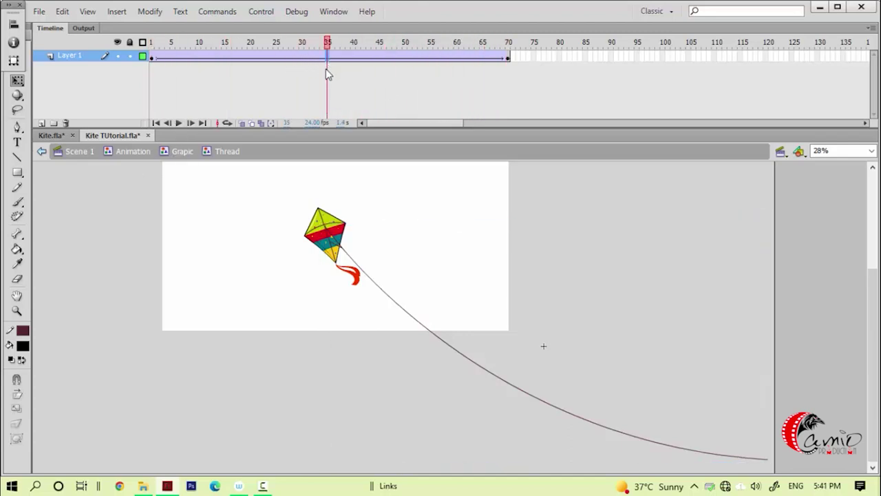
pyautogui.click(234, 59)
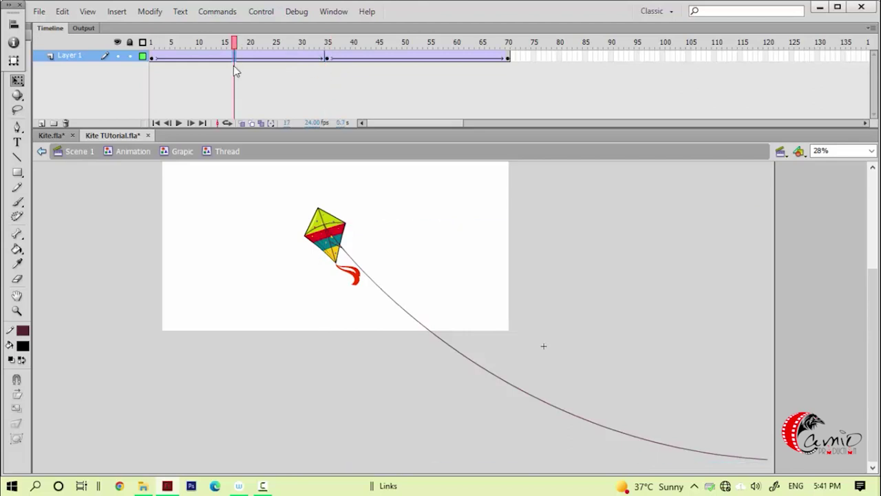
pyautogui.click(406, 61)
pyautogui.click(409, 60)
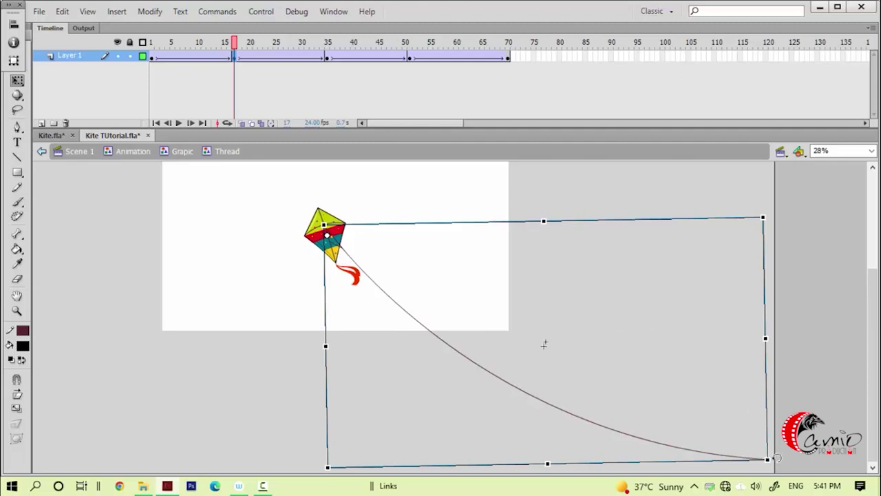
# Rotate the thread further upward about its transformation point at frame 17 and repeat the same pose at frame 51.
pyautogui.moveTo(777, 457); pyautogui.dragTo(787, 360)
pyautogui.click(328, 58)
pyautogui.click(411, 58)
pyautogui.click(233, 59)
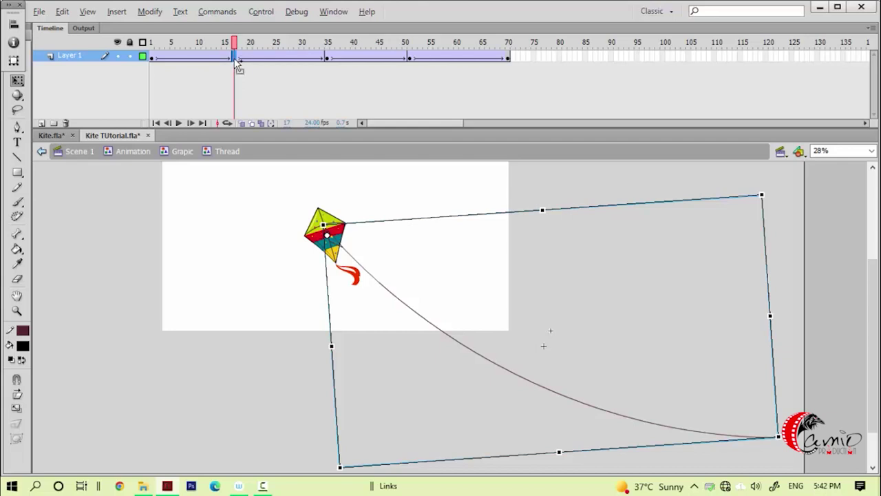
pyautogui.click(409, 59)
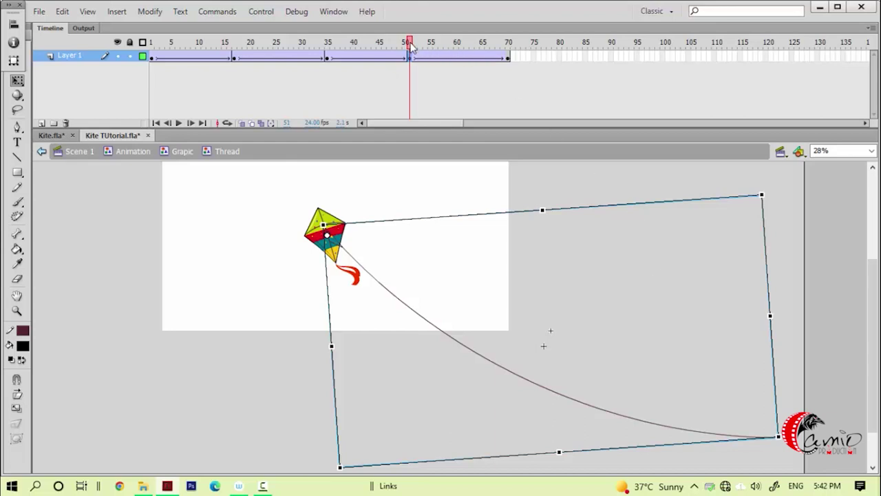
# Play back the thread's motion, return to the Grapic symbol and play its timeline from frame 1.
pyautogui.moveTo(409, 38); pyautogui.dragTo(510, 42)
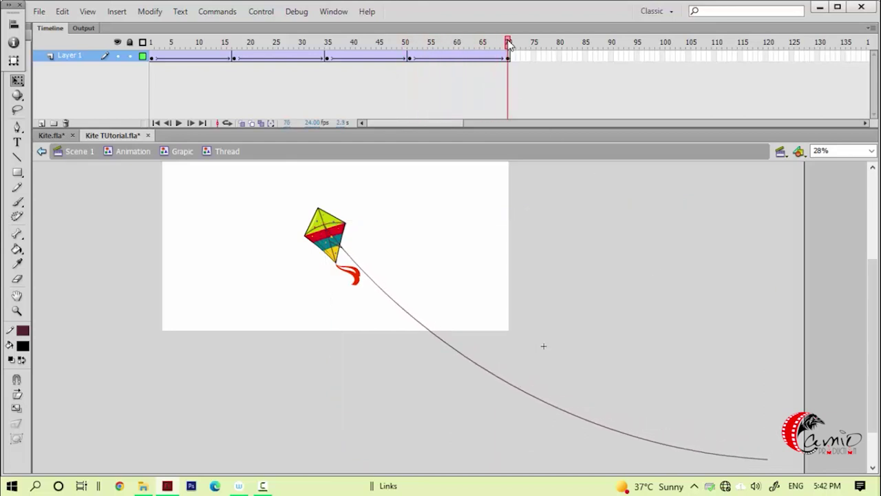
pyautogui.click(179, 124)
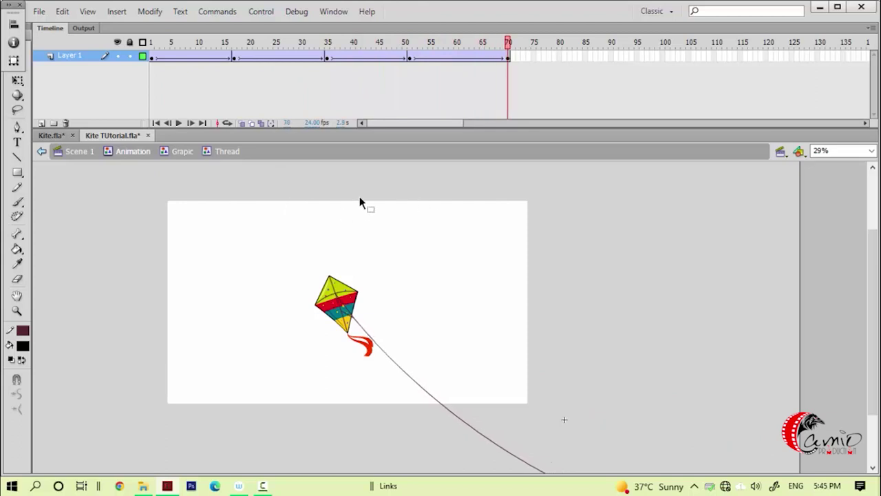
pyautogui.click(185, 153)
pyautogui.click(154, 242)
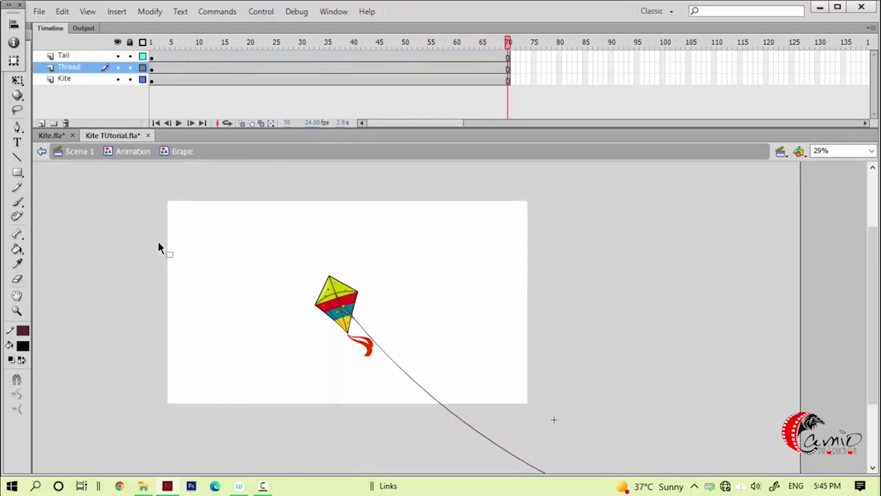
pyautogui.scroll(-3, 158, 241)
pyautogui.scroll(3, 136, 232)
pyautogui.click(156, 123)
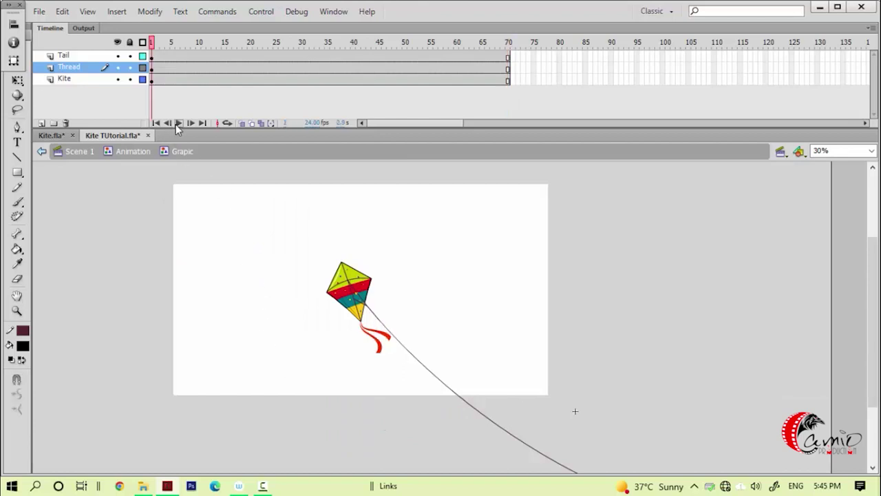
pyautogui.click(177, 123)
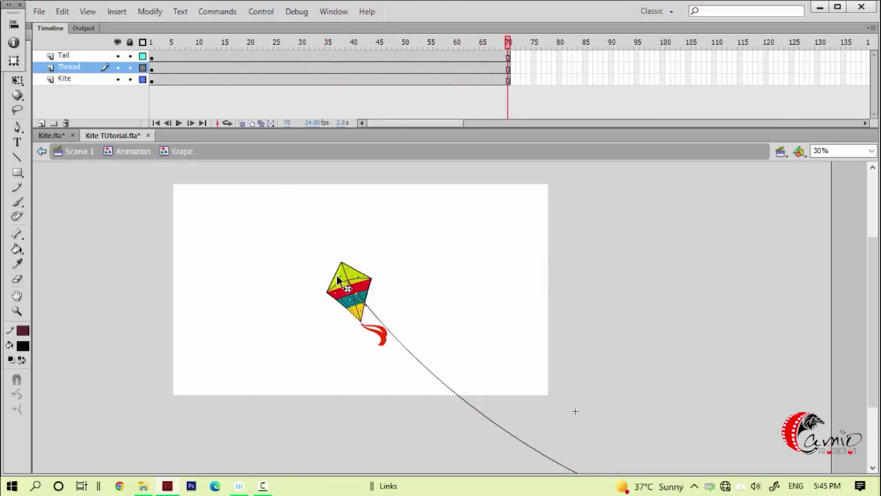
pyautogui.click(342, 310)
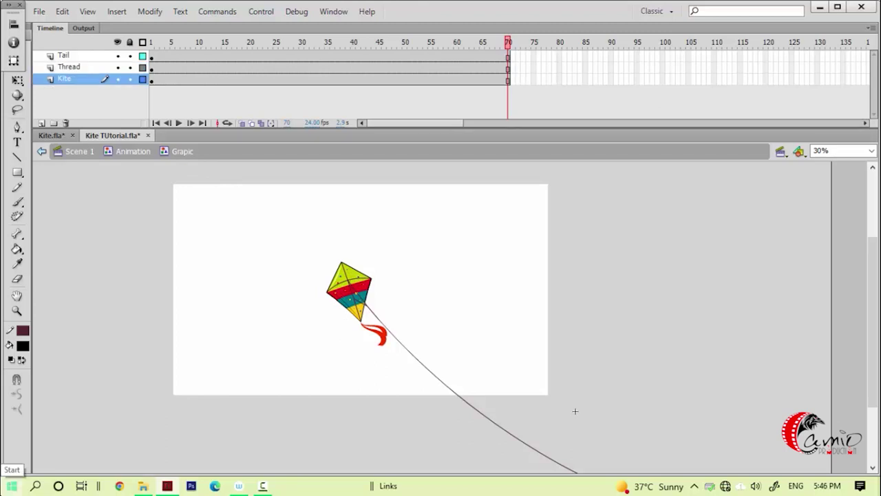
# Return to the Animation symbol and rename Layer 1 as Grapics.
pyautogui.click(135, 151)
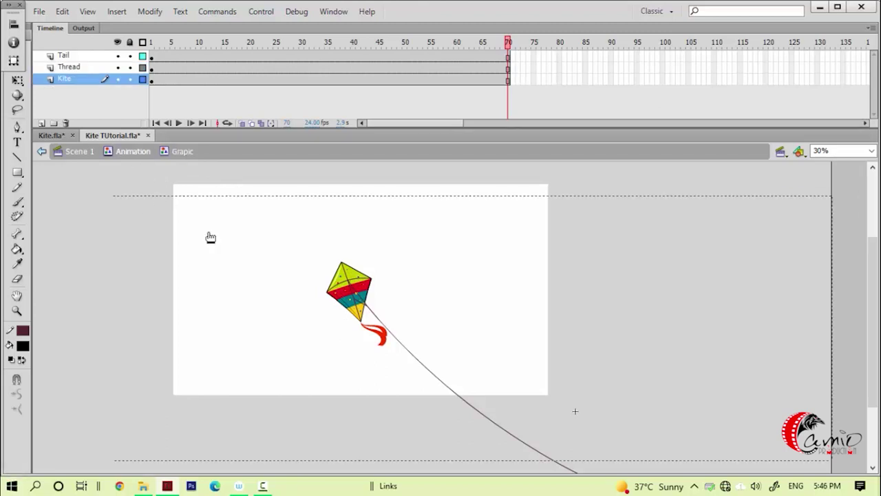
pyautogui.scroll(-2, 214, 297)
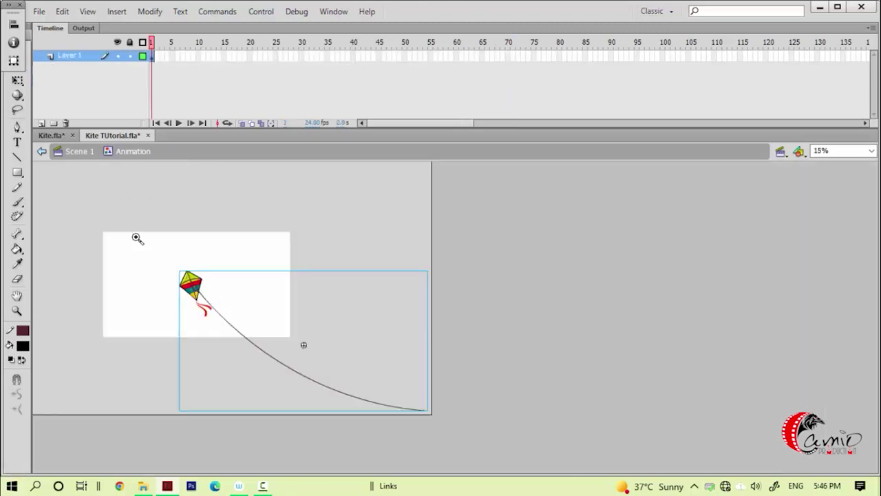
pyautogui.scroll(2, 310, 407)
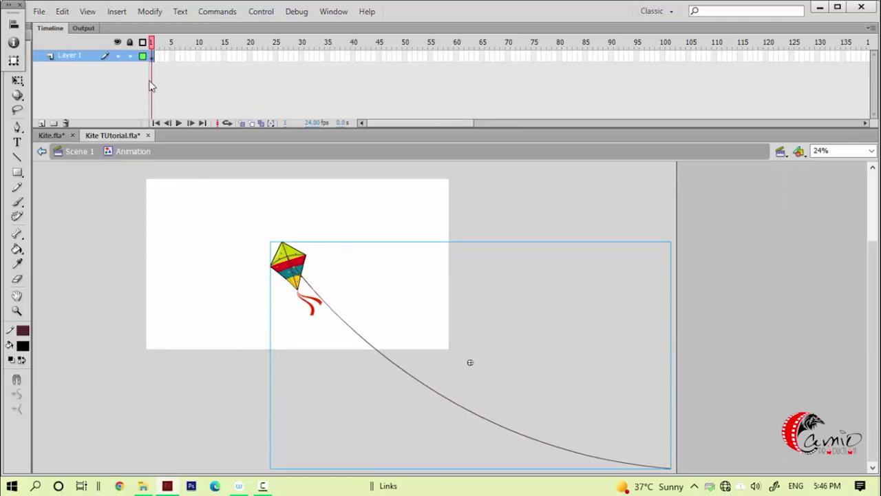
pyautogui.doubleClick(69, 55)
pyautogui.write('Grap')
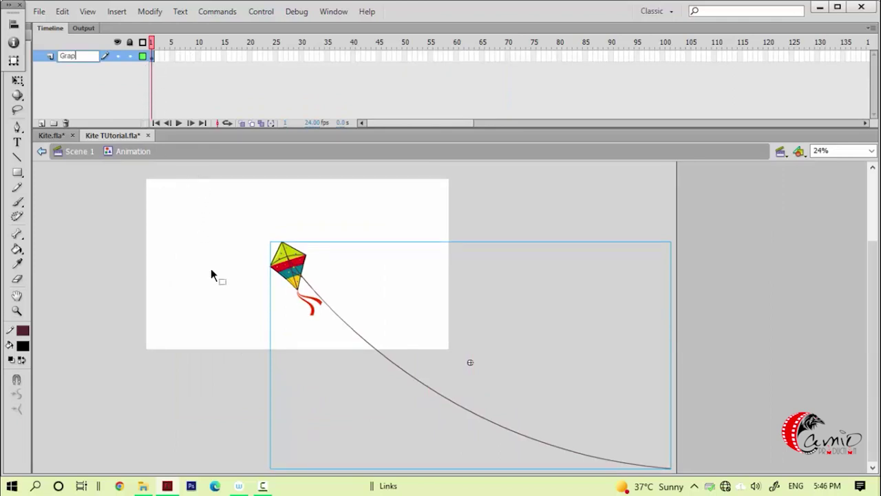
pyautogui.write('ics')
pyautogui.press('Return')
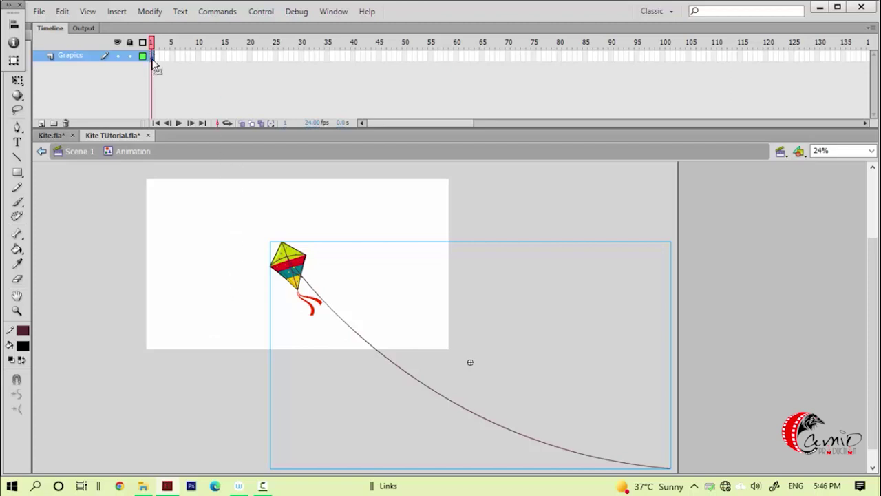
# Open the Grapic symbol, play its timeline and return to the Animation symbol.
pyautogui.doubleClick(289, 269)
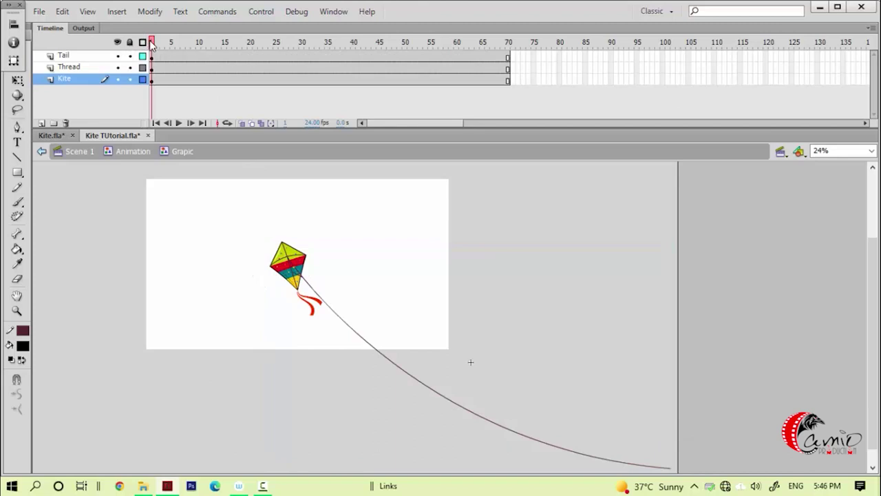
pyautogui.press('Return')
pyautogui.click(132, 152)
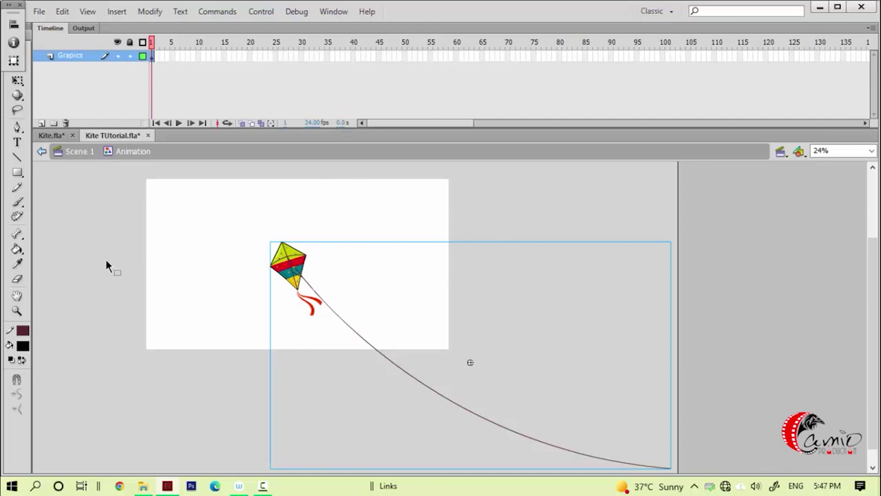
# Reopen the Grapic symbol, inspect the nested Tail symbol and its ribbons, and go back to the Animation symbol.
pyautogui.doubleClick(287, 260)
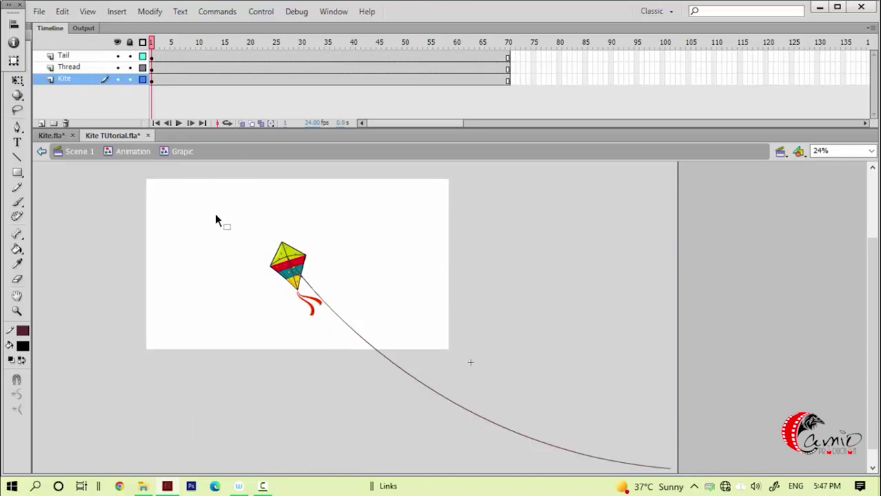
pyautogui.doubleClick(321, 305)
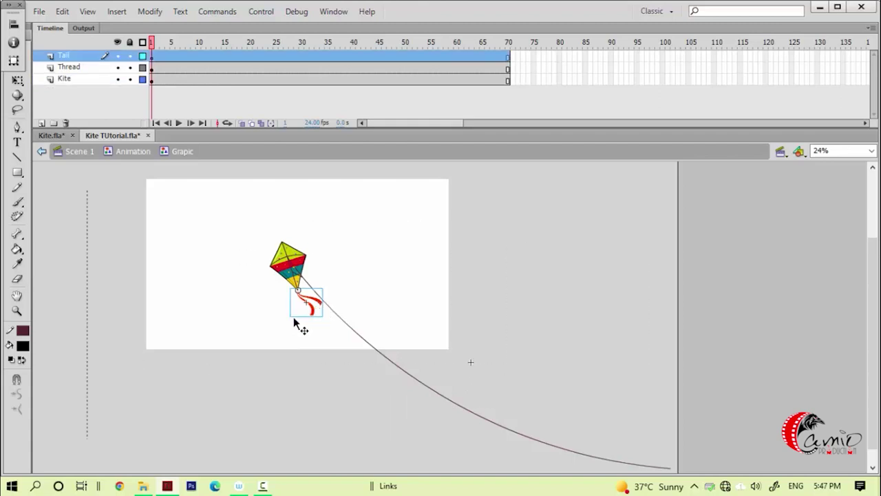
pyautogui.click(313, 312)
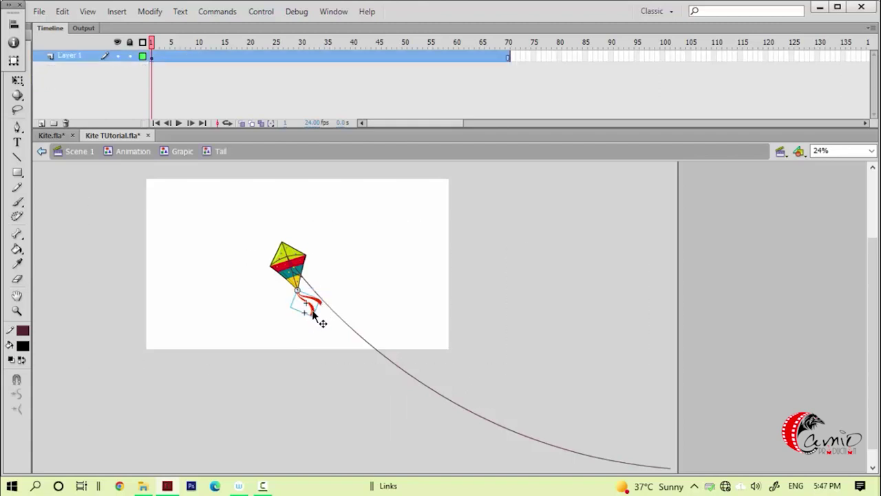
pyautogui.doubleClick(313, 311)
pyautogui.doubleClick(310, 246)
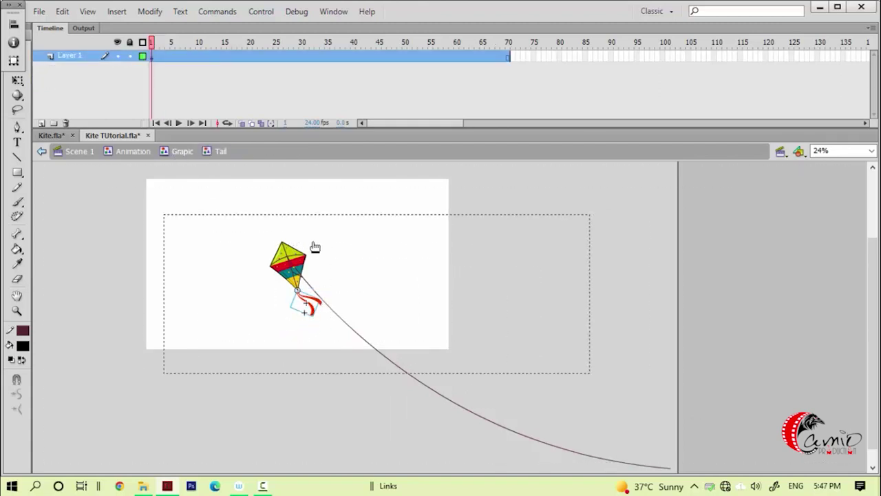
pyautogui.doubleClick(338, 320)
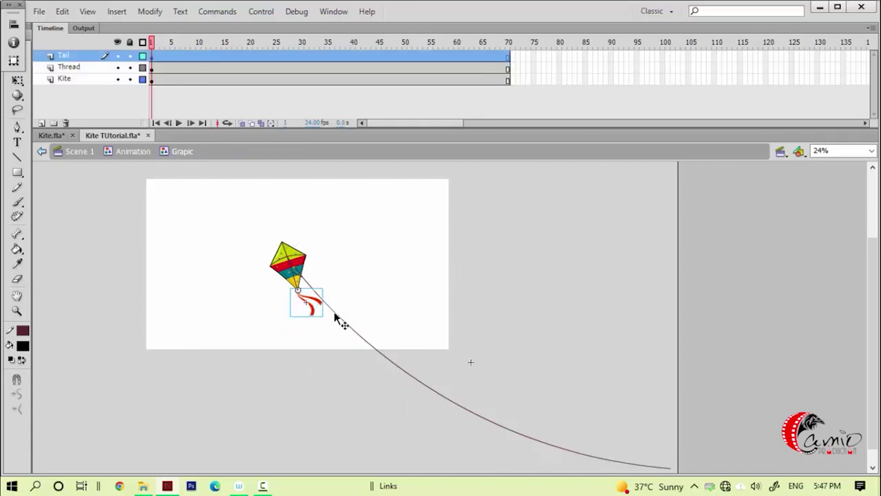
pyautogui.click(133, 152)
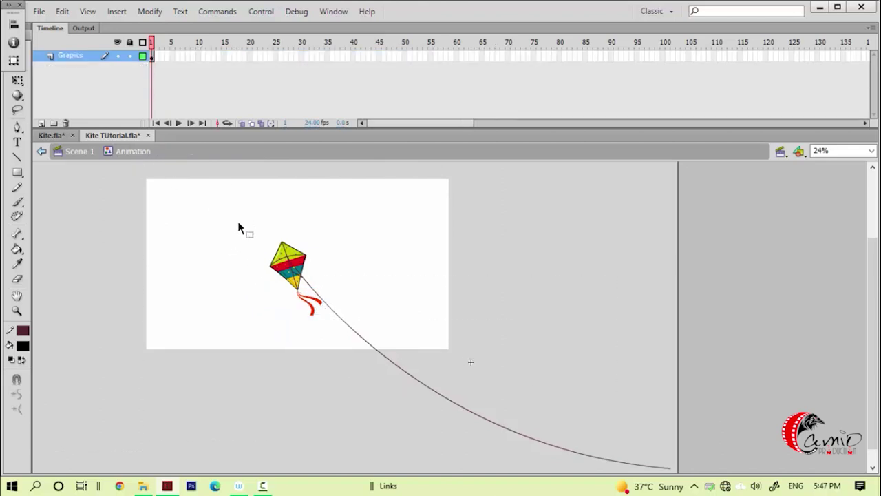
# Extend the Grapics layer of the Animation symbol to frame 140.
pyautogui.moveTo(411, 123); pyautogui.dragTo(440, 124)
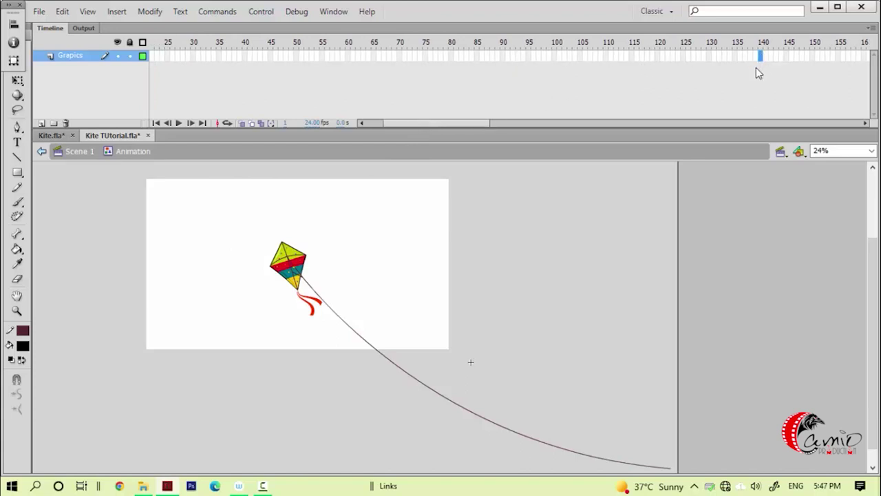
pyautogui.press('F5')
pyautogui.click(500, 212)
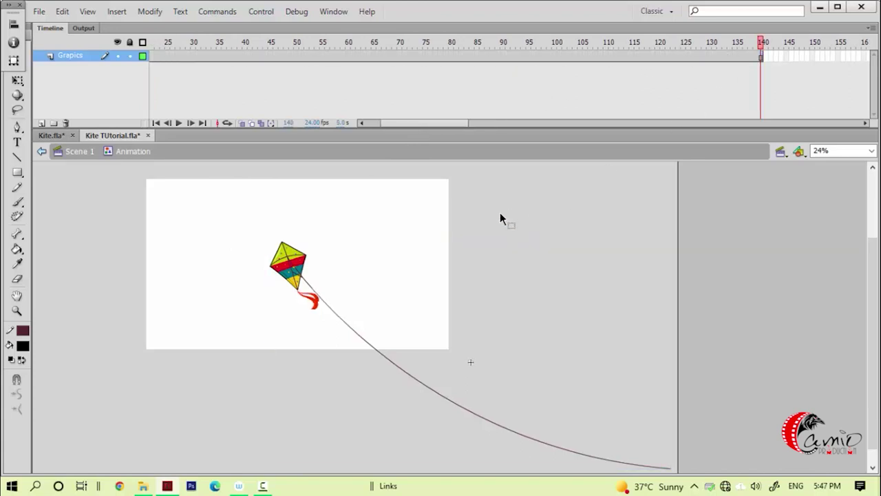
# Check the Kite layer's last frame inside the Grapic symbol, and return to frame 140 of the Animation timeline.
pyautogui.click(295, 262)
pyautogui.doubleClick(252, 278)
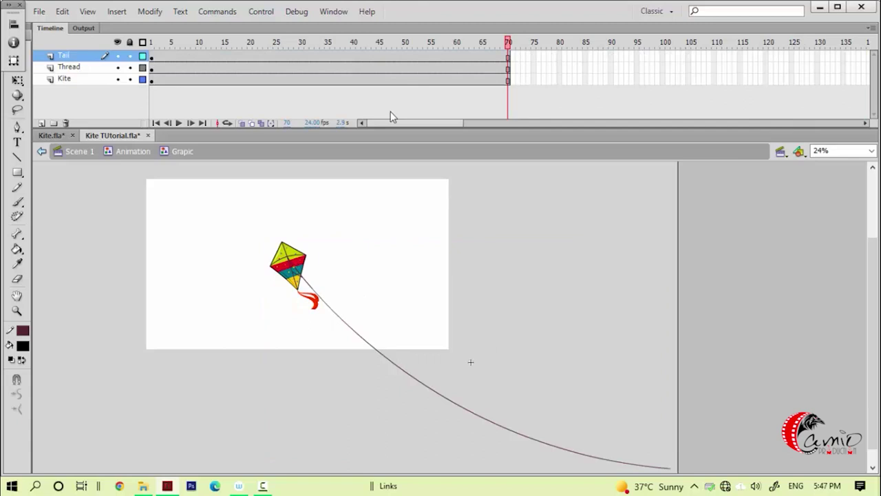
pyautogui.click(507, 83)
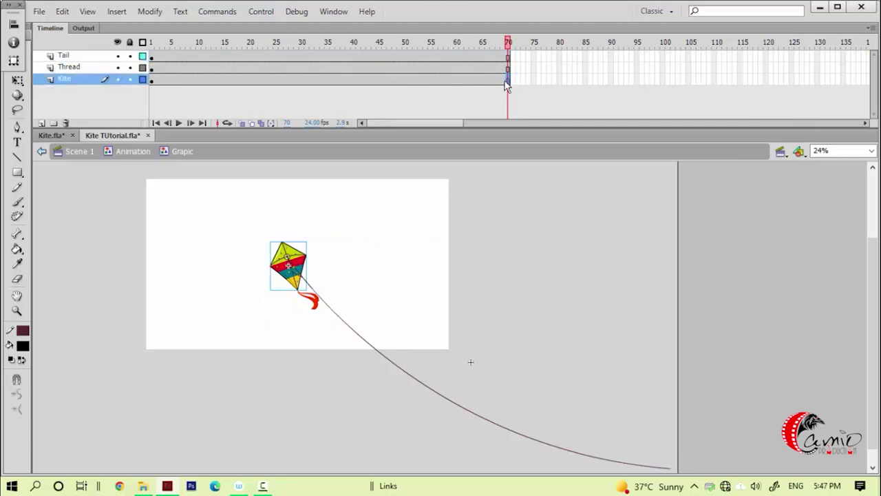
pyautogui.doubleClick(147, 220)
pyautogui.moveTo(406, 121); pyautogui.dragTo(423, 122)
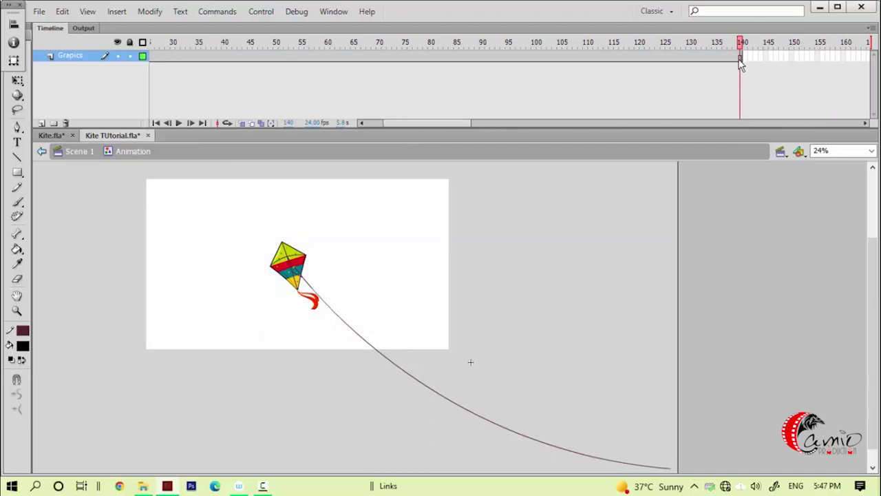
# Replay the Animation symbol's timeline from its first frame and add a layer named path above Grapics.
pyautogui.moveTo(427, 123); pyautogui.dragTo(411, 123)
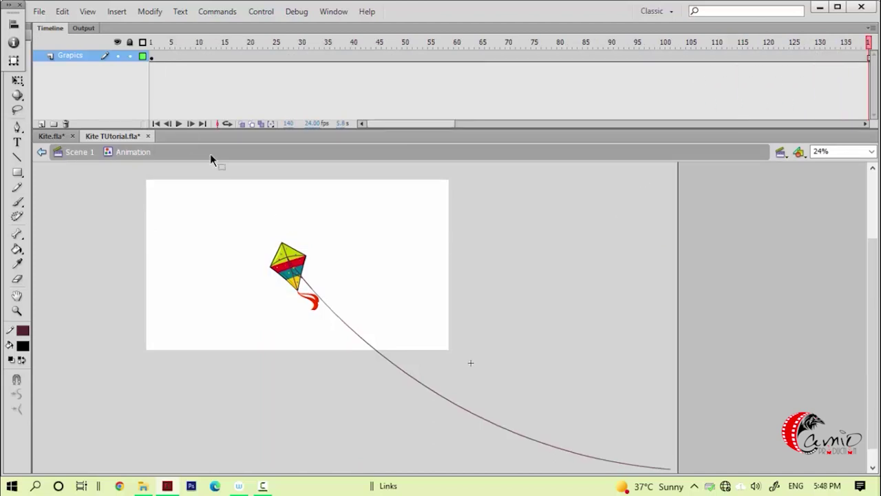
pyautogui.click(156, 123)
pyautogui.click(178, 123)
pyautogui.click(42, 124)
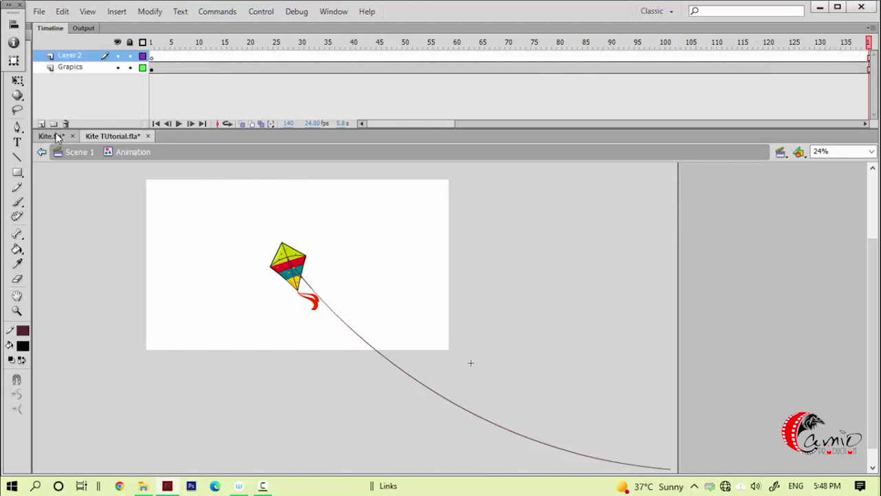
pyautogui.click(79, 57)
pyautogui.write('path')
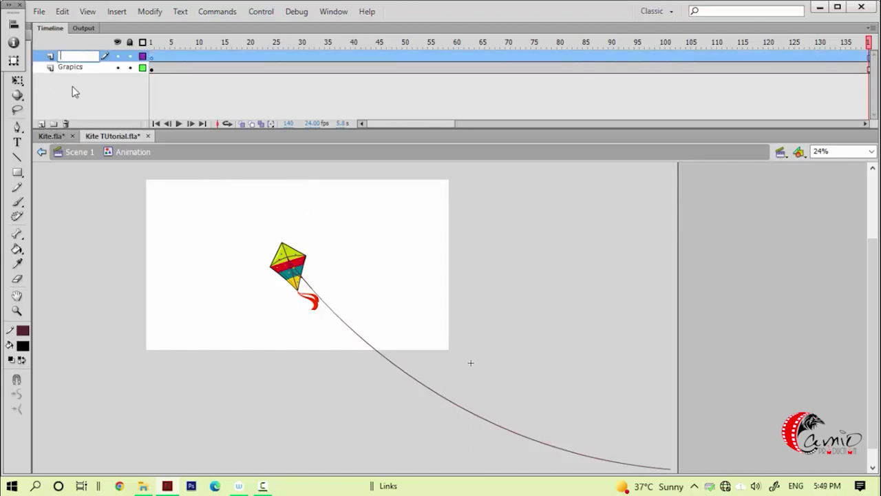
pyautogui.press('Return')
# Draw a spiral flight curve on the path layer with the Pen tool, from the stage's lower-right corner around to the kite.
pyautogui.press('p')
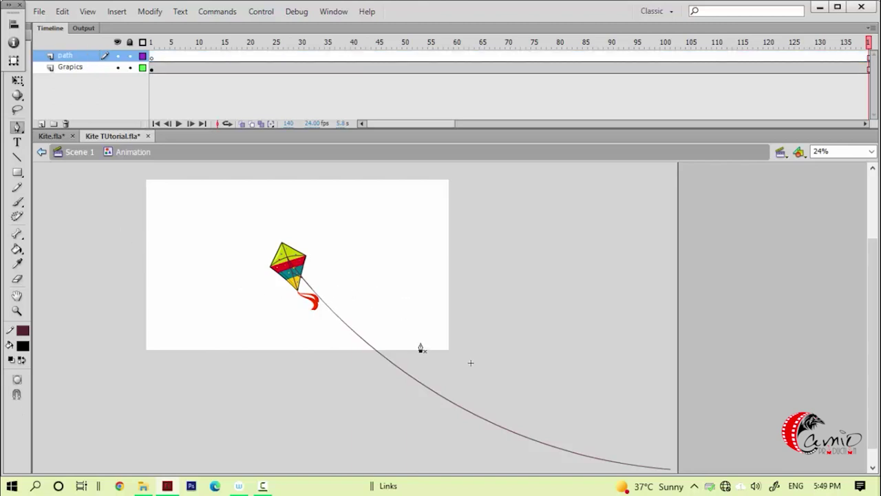
pyautogui.moveTo(325, 334); pyautogui.dragTo(273, 352)
pyautogui.moveTo(176, 266); pyautogui.dragTo(188, 212)
pyautogui.moveTo(335, 213); pyautogui.dragTo(380, 247)
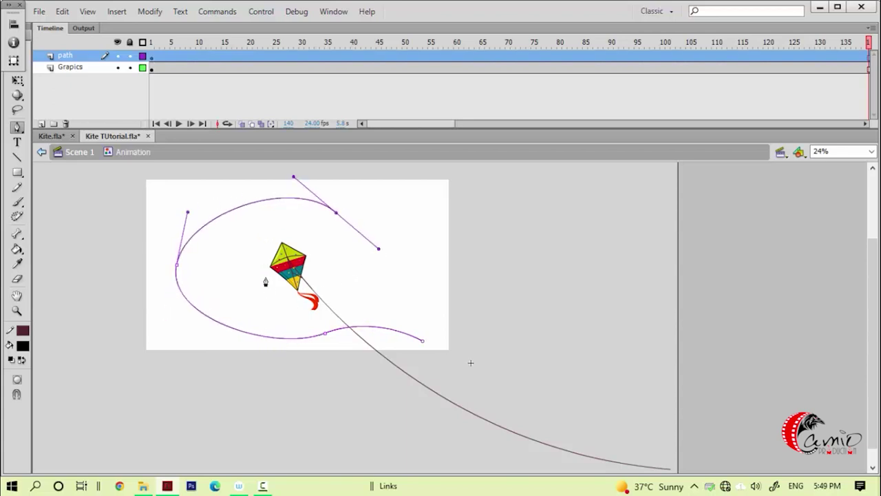
# Smooth the lower part of the flight curve by adjusting the direction handles of its bottom anchor point.
pyautogui.scroll(3, 242, 262)
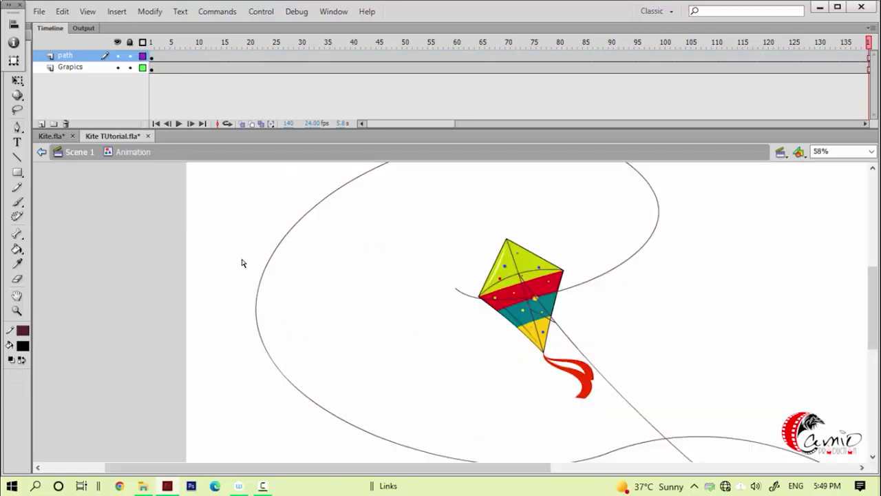
pyautogui.scroll(-3, 270, 308)
pyautogui.hscroll(3, 270, 308)
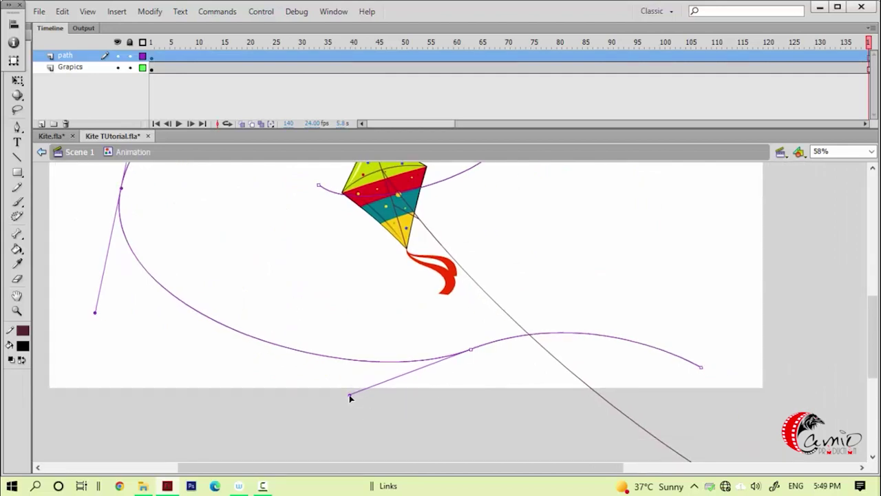
pyautogui.click(464, 330)
pyautogui.click(471, 350)
pyautogui.moveTo(350, 397); pyautogui.dragTo(295, 394)
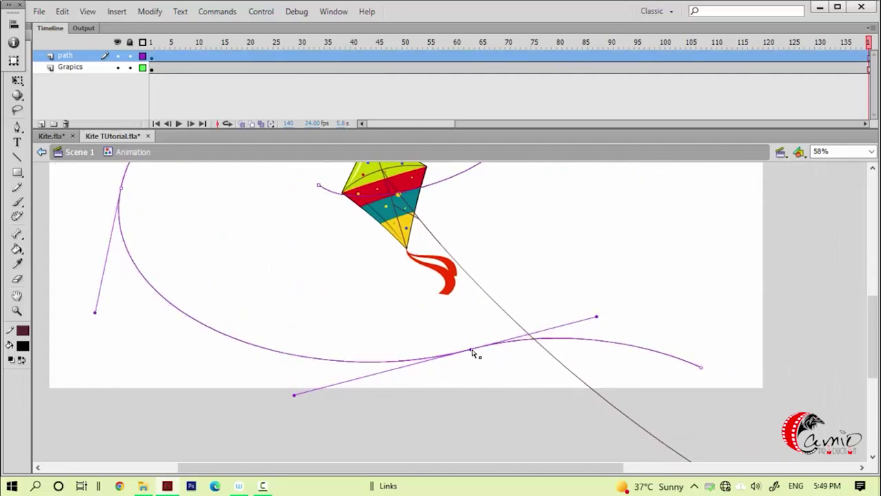
pyautogui.moveTo(473, 351); pyautogui.dragTo(488, 311)
# Hide the Grapics layer, lengthen the bottom anchor's handle towards the curve's start, and show the layer again.
pyautogui.hotkey('ctrl', '-')
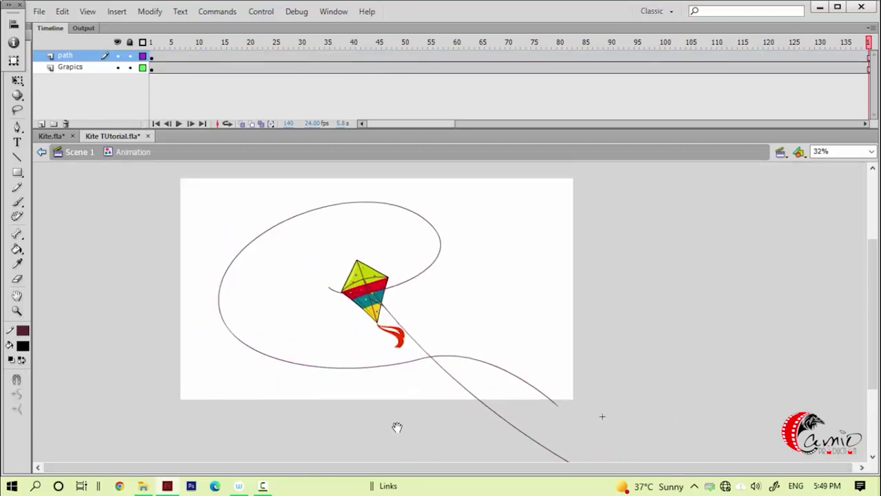
pyautogui.click(118, 67)
pyautogui.click(510, 369)
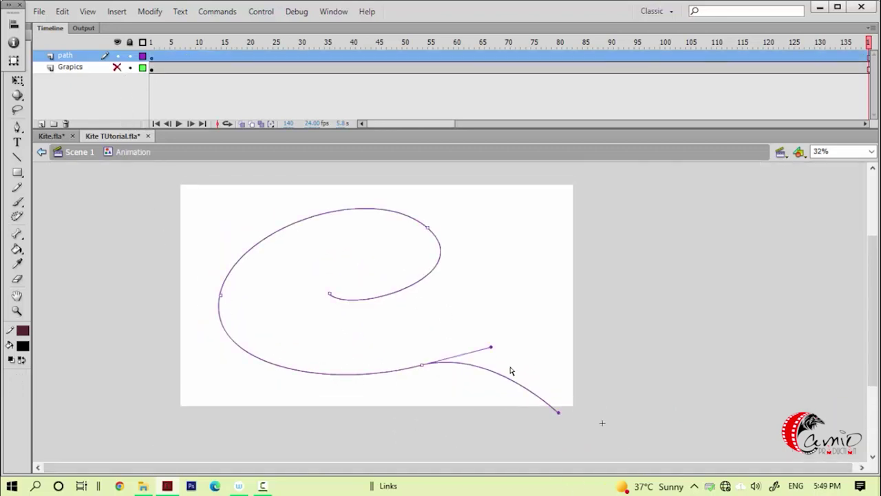
pyautogui.moveTo(492, 347); pyautogui.dragTo(520, 344)
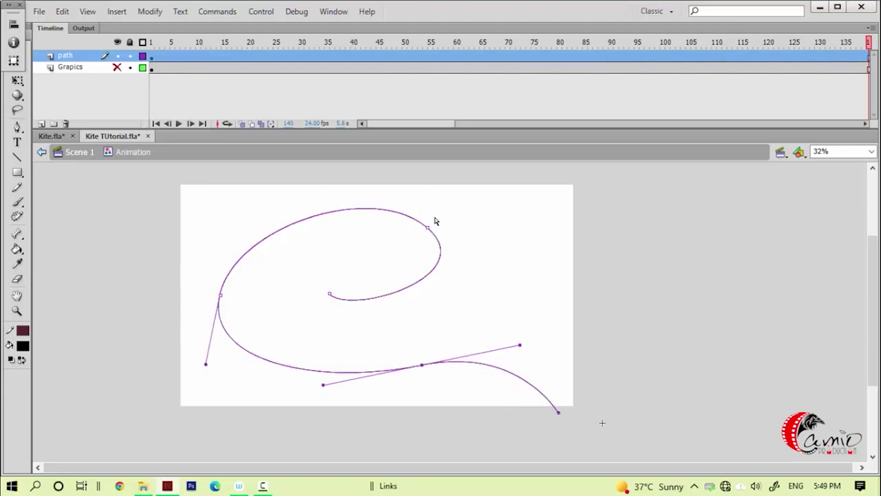
pyautogui.click(117, 68)
# On frame 1 of Grapics, move the instance's transformation point onto the kite's centre, and add a keyframe at frame 140.
pyautogui.moveTo(414, 123); pyautogui.dragTo(434, 125)
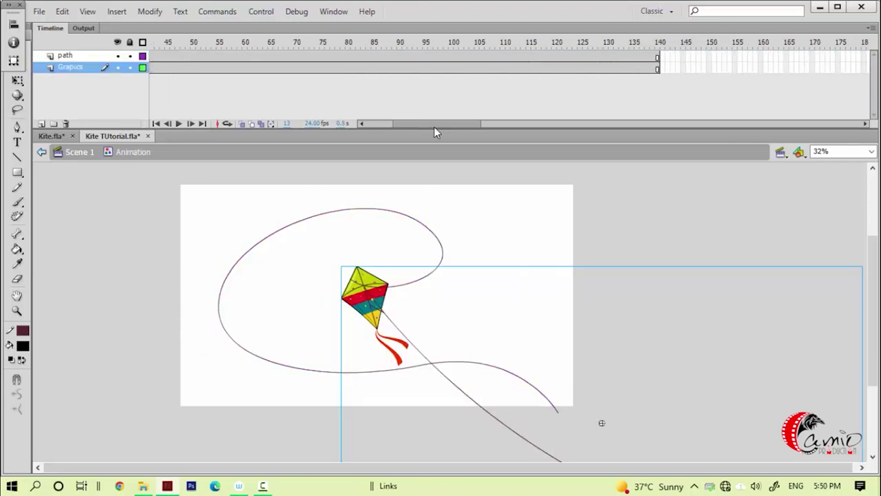
pyautogui.click(609, 68)
pyautogui.click(610, 69)
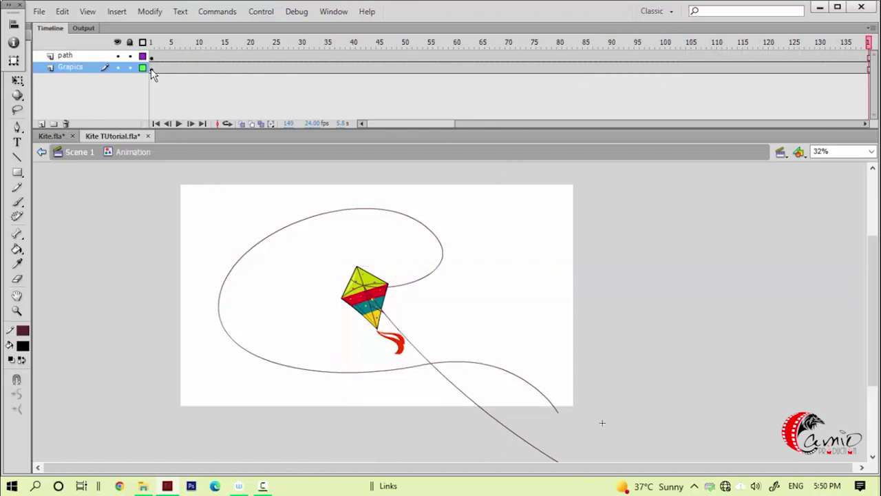
pyautogui.click(152, 67)
pyautogui.click(389, 318)
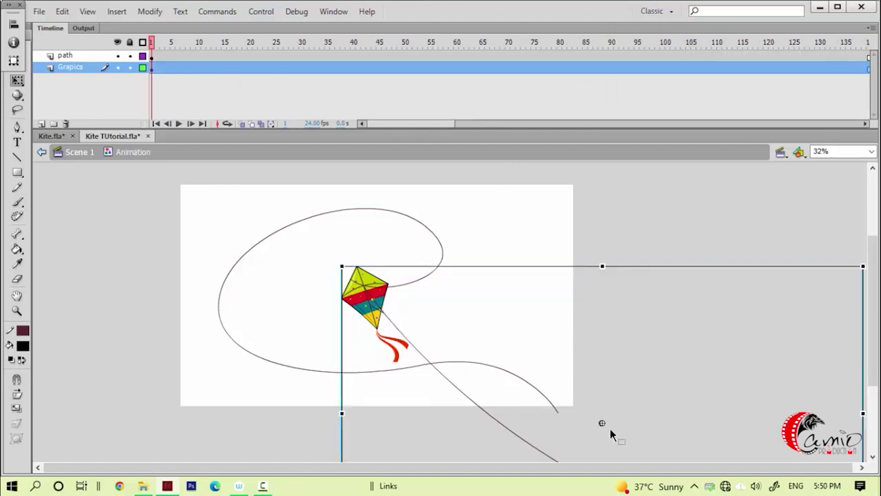
pyautogui.moveTo(602, 423); pyautogui.dragTo(363, 286)
pyautogui.scroll(4, 439, 336)
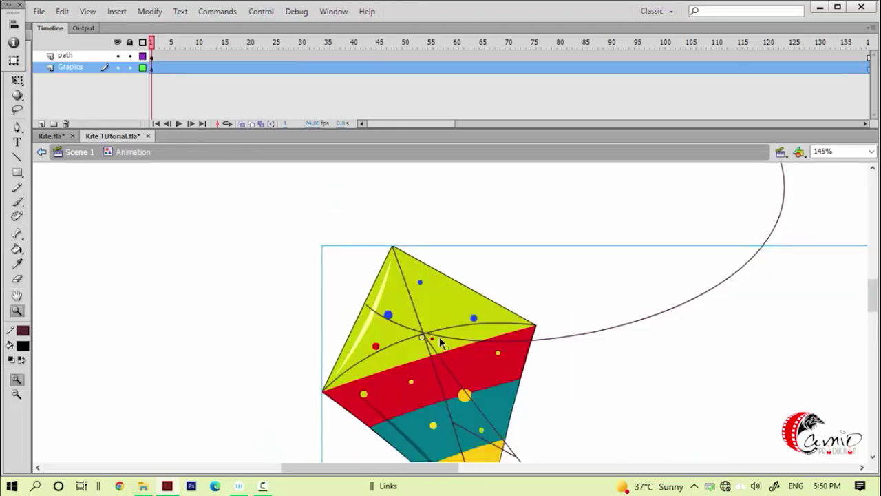
pyautogui.scroll(-4, 422, 334)
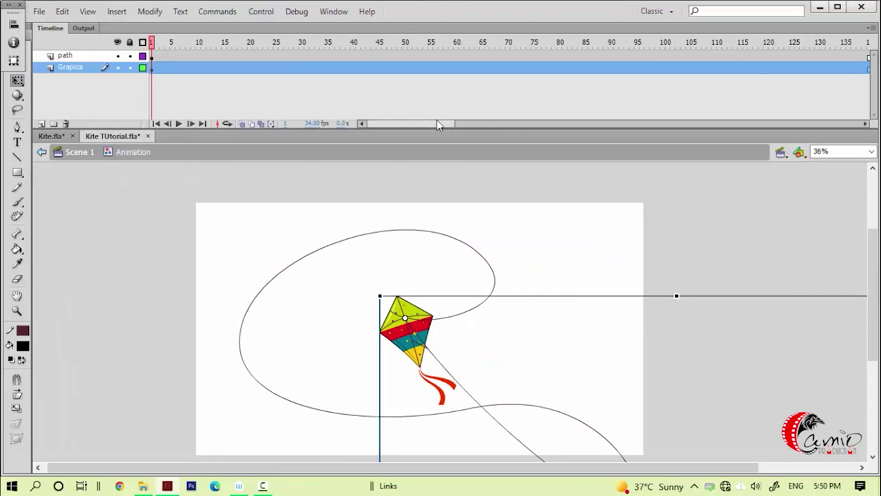
pyautogui.hotkey('shift', '.')
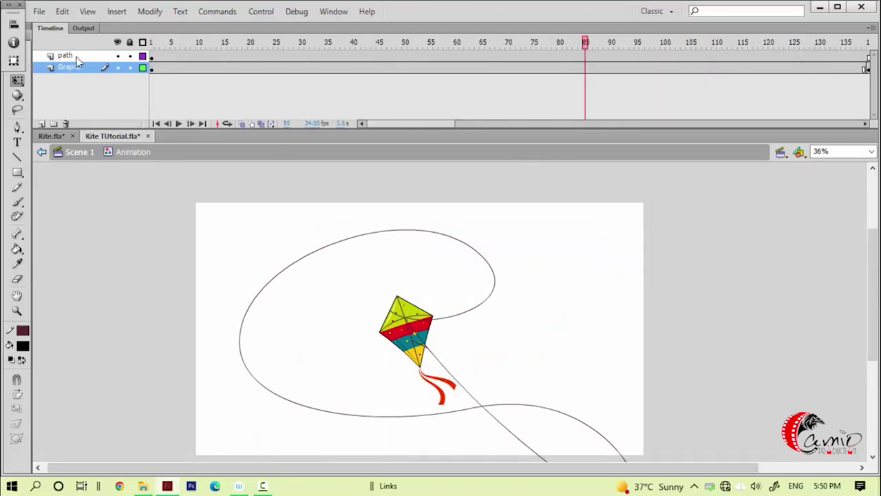
# Convert the path layer to a guide and nest the Grapics layer beneath it so it follows the curve.
pyautogui.click(78, 59)
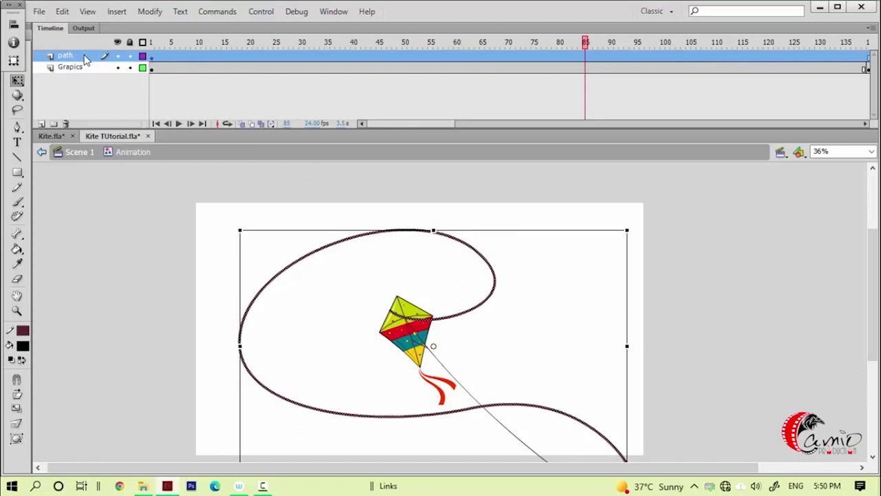
pyautogui.rightClick(86, 59)
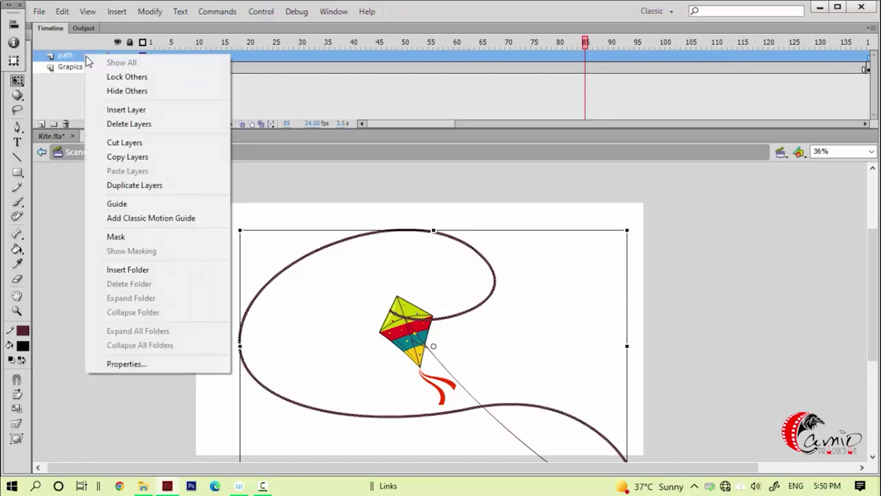
pyautogui.click(117, 204)
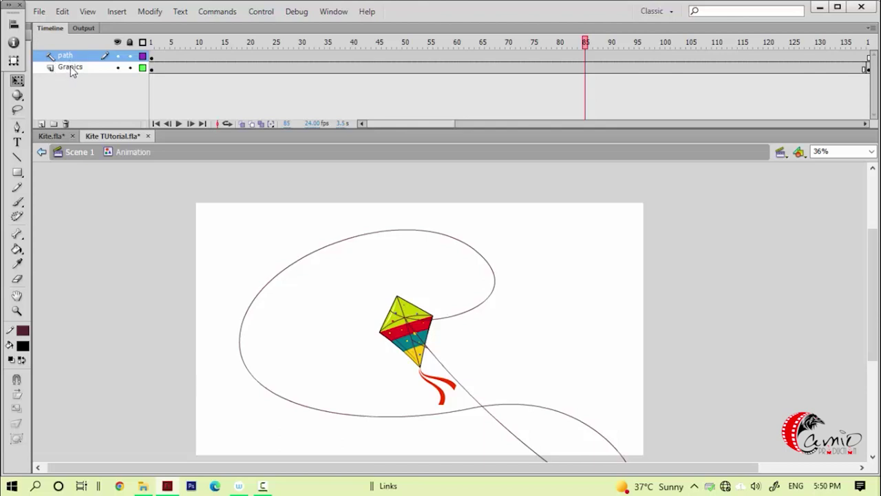
pyautogui.click(71, 67)
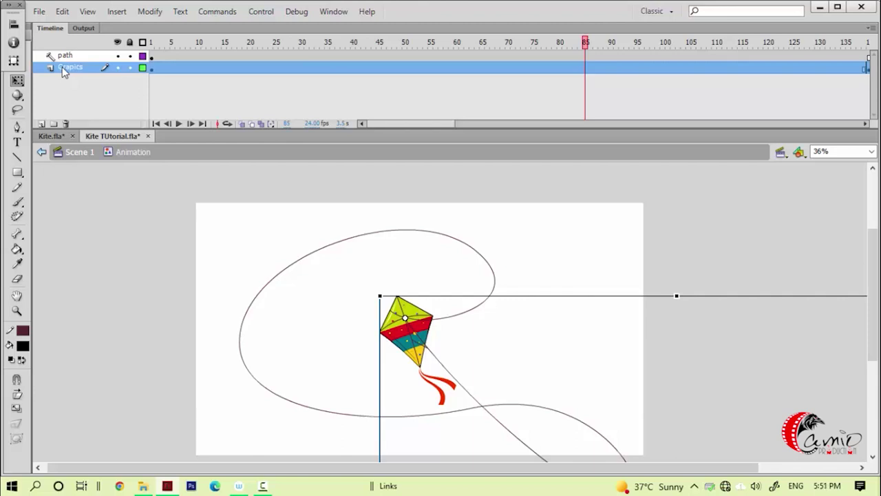
pyautogui.moveTo(70, 66); pyautogui.dragTo(74, 67)
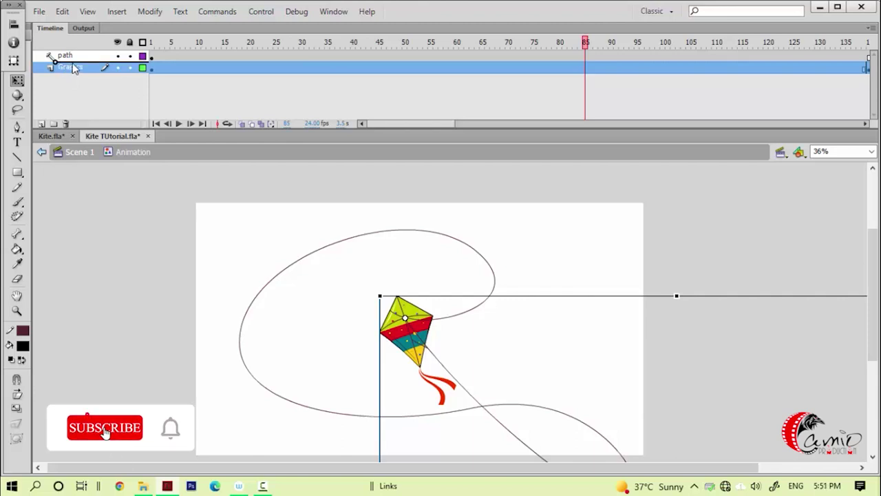
pyautogui.moveTo(73, 67)
pyautogui.mouseDown()
pyautogui.moveTo(84, 66)
pyautogui.moveTo(68, 68)
pyautogui.mouseUp()
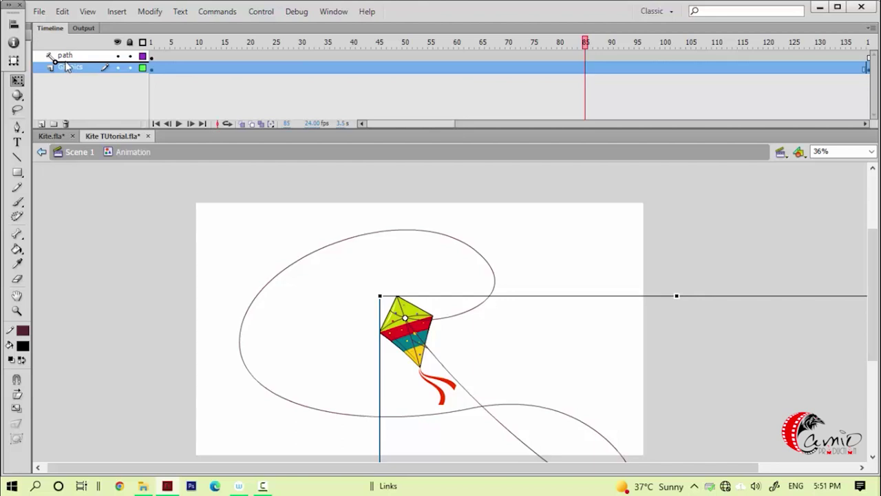
pyautogui.moveTo(66, 61); pyautogui.dragTo(64, 62)
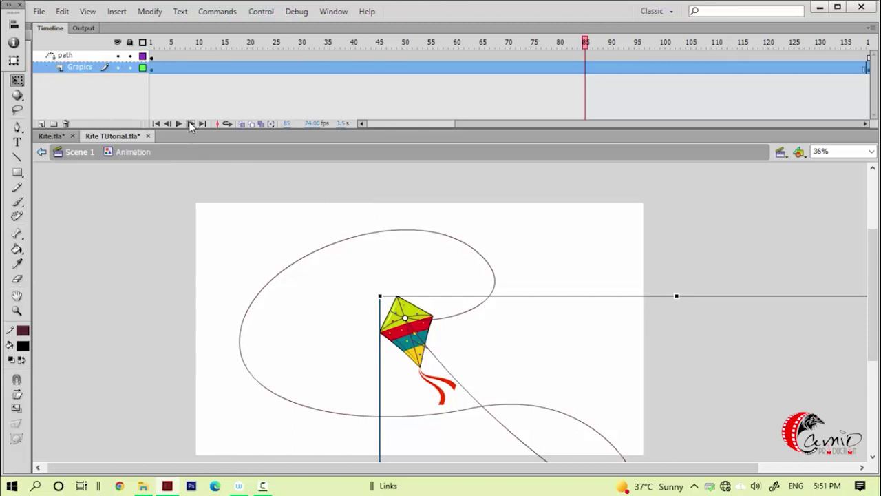
# On frame 1, move the kite so its transformation point sits on the lower-right start of the flight path.
pyautogui.click(156, 123)
pyautogui.scroll(-3, 162, 220)
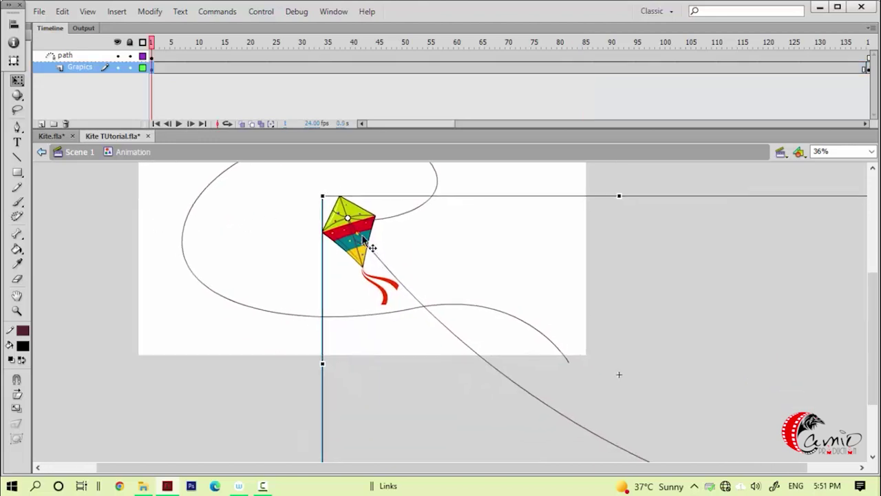
pyautogui.moveTo(368, 243); pyautogui.dragTo(618, 370)
pyautogui.scroll(4, 620, 370)
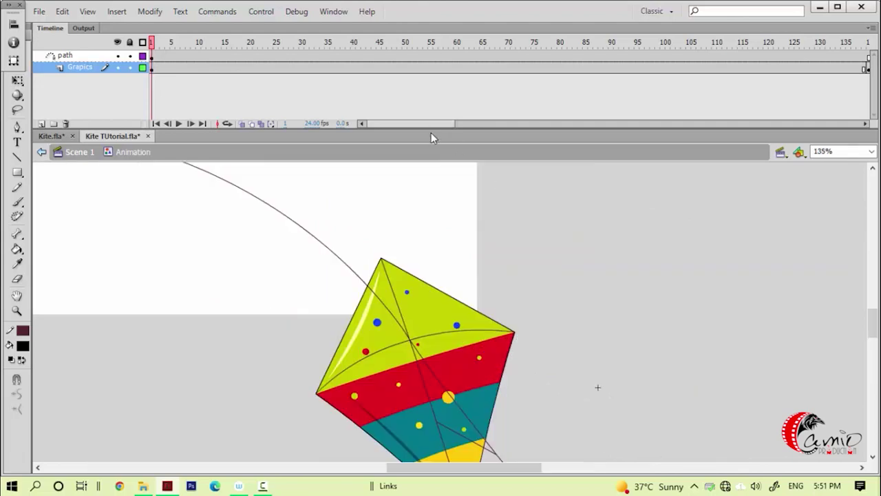
# Check the kite's position at frame 140 and create a classic tween between the Grapics keyframes.
pyautogui.moveTo(431, 125); pyautogui.dragTo(491, 126)
pyautogui.click(428, 68)
pyautogui.scroll(-4, 260, 297)
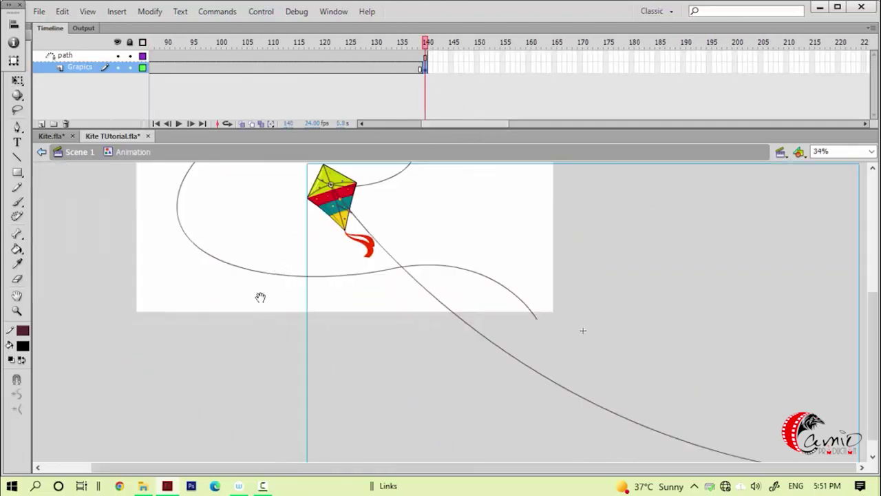
pyautogui.scroll(1, 260, 297)
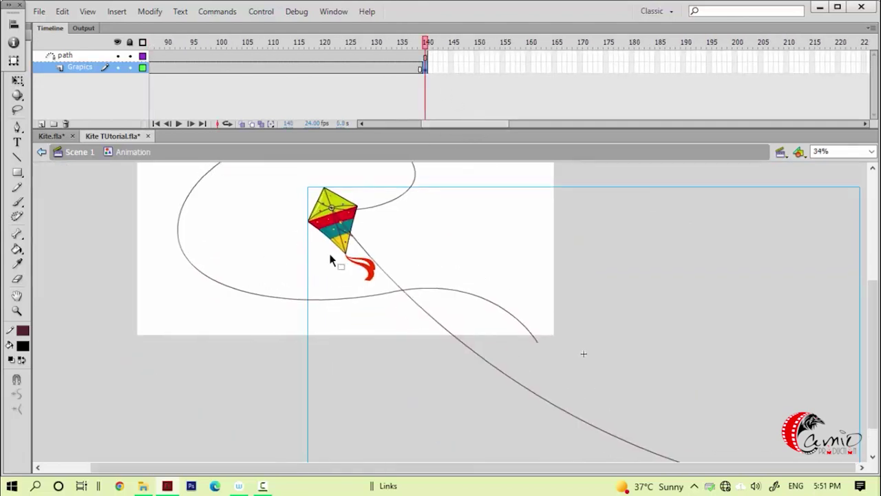
pyautogui.click(311, 67)
pyautogui.rightClick(311, 67)
pyautogui.click(348, 100)
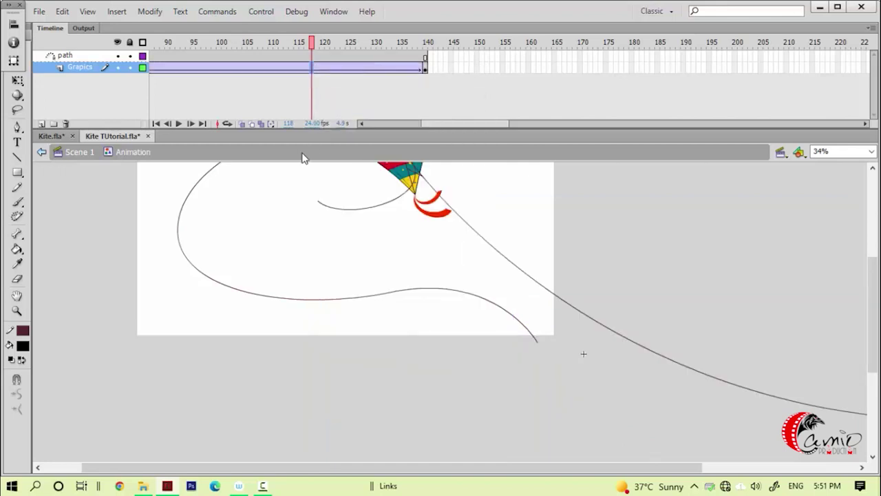
# Play the Animation timeline from the first frame to check the kite's flight along the path.
pyautogui.scroll(-1, 238, 191)
pyautogui.moveTo(428, 125); pyautogui.dragTo(215, 138)
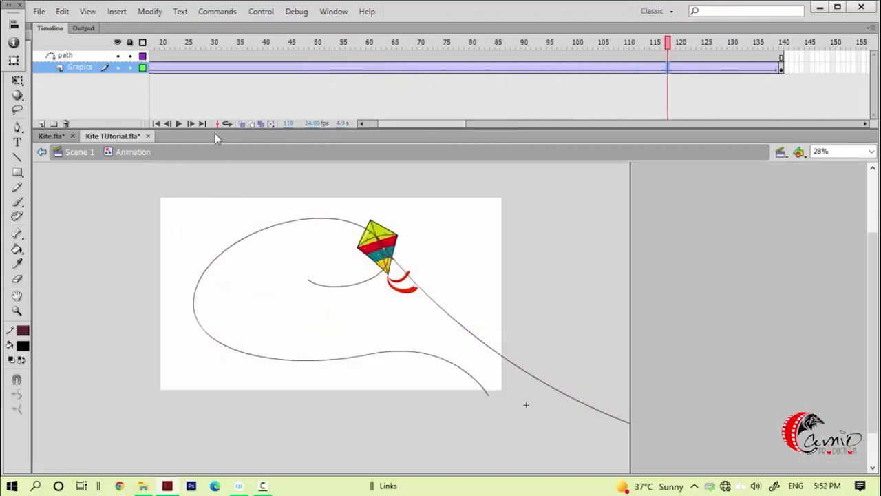
pyautogui.click(156, 124)
pyautogui.click(179, 123)
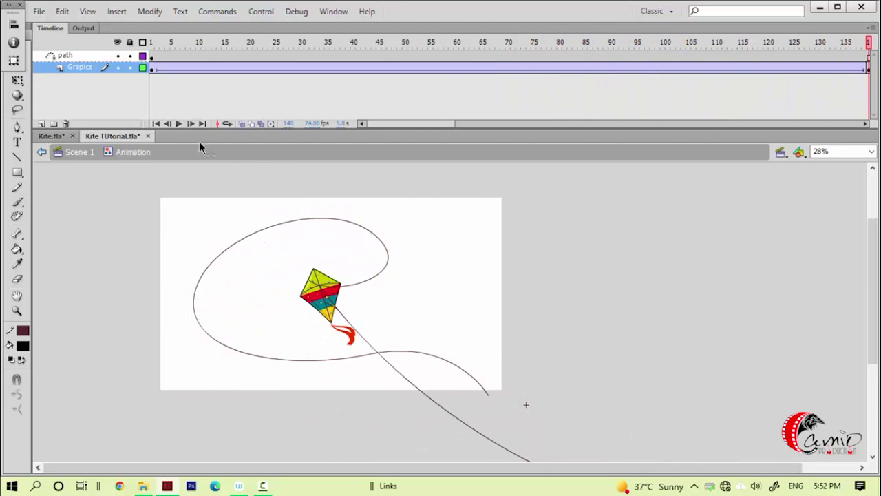
pyautogui.click(178, 124)
pyautogui.press('z')
pyautogui.moveTo(275, 250); pyautogui.dragTo(373, 316)
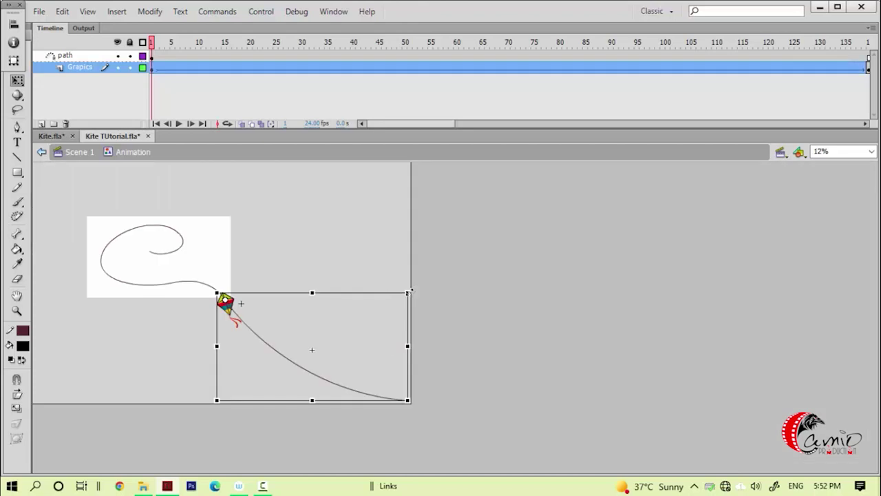
# Scale down the kite and thread instance on frame 1 of Grapics, and return to Scene 1.
pyautogui.moveTo(408, 292); pyautogui.dragTo(335, 334)
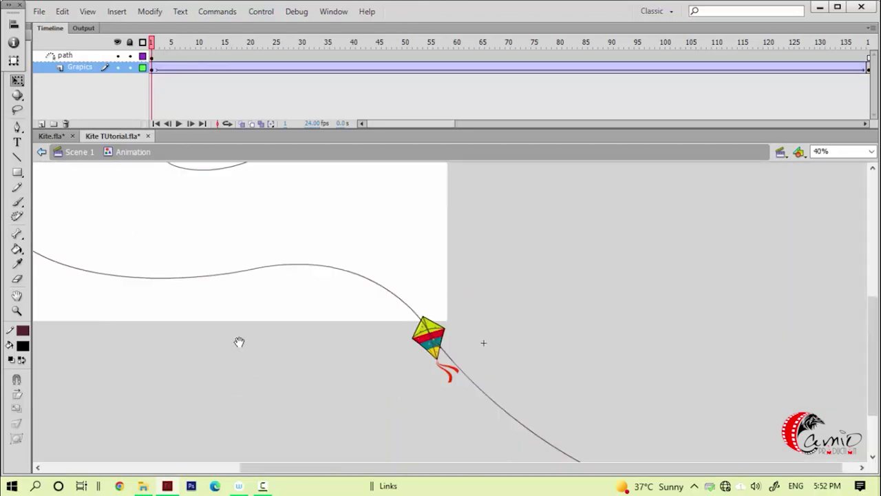
pyautogui.moveTo(239, 342); pyautogui.dragTo(307, 374)
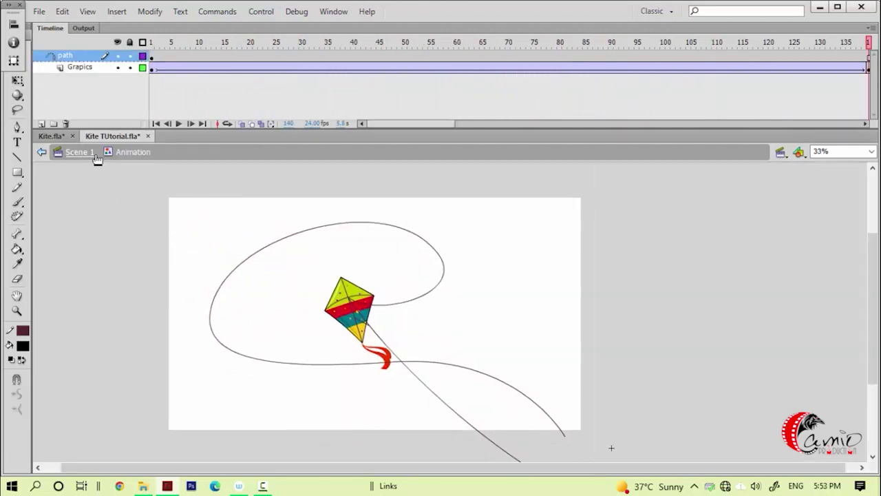
pyautogui.click(86, 153)
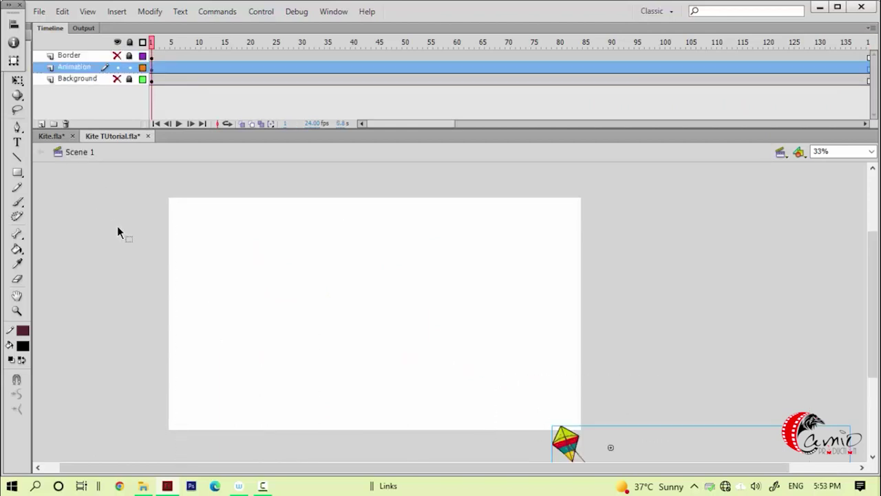
# Play the kite's flight and open the tween properties of a middle frame on the Grapics layer.
pyautogui.click(179, 124)
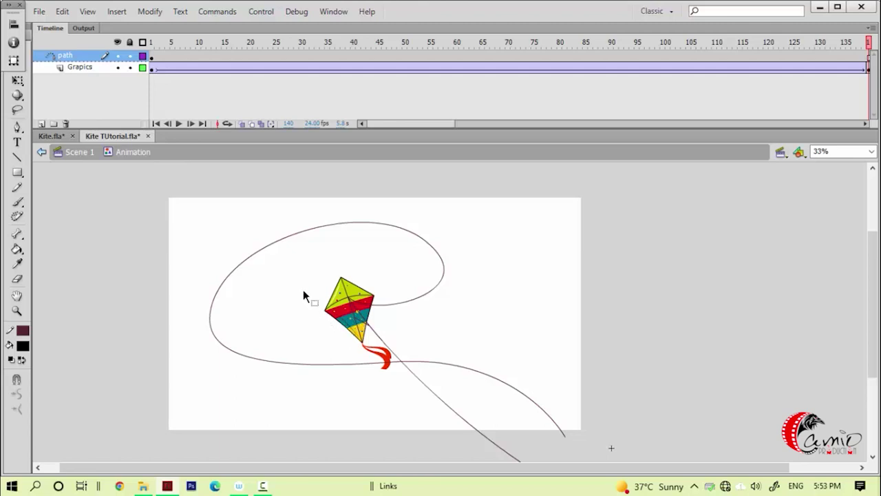
pyautogui.click(369, 69)
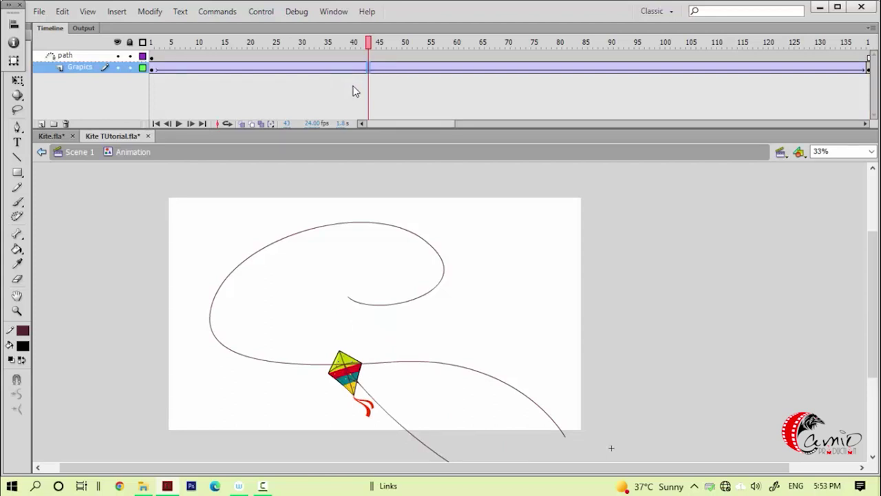
pyautogui.hotkey('ctrl', 'F3')
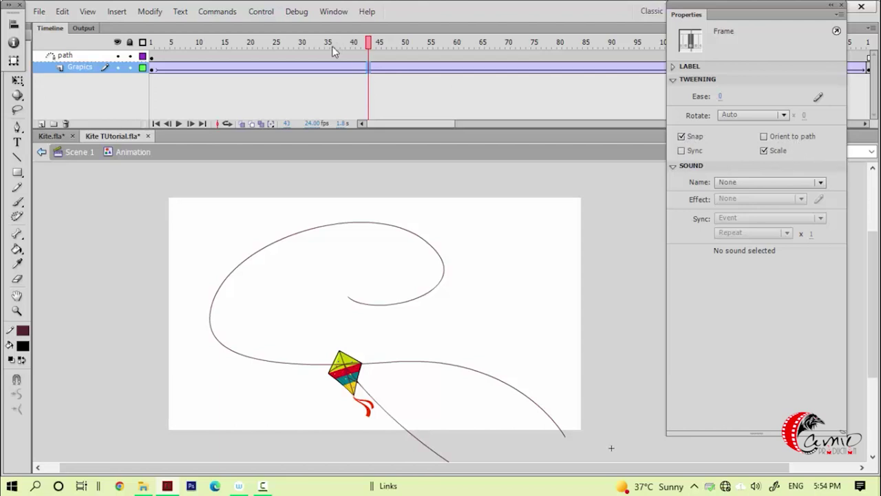
pyautogui.click(158, 124)
pyautogui.click(178, 123)
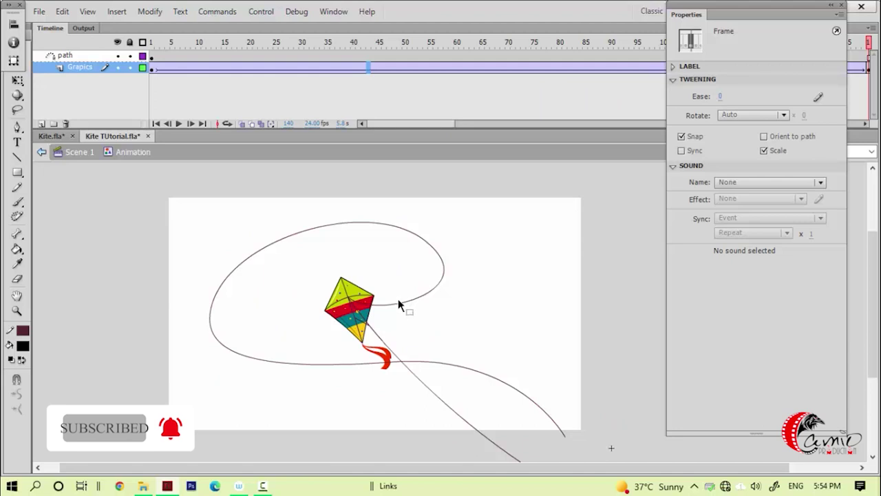
# Try Orient to path on the Grapics tween and play the flight from frame 1.
pyautogui.click(156, 123)
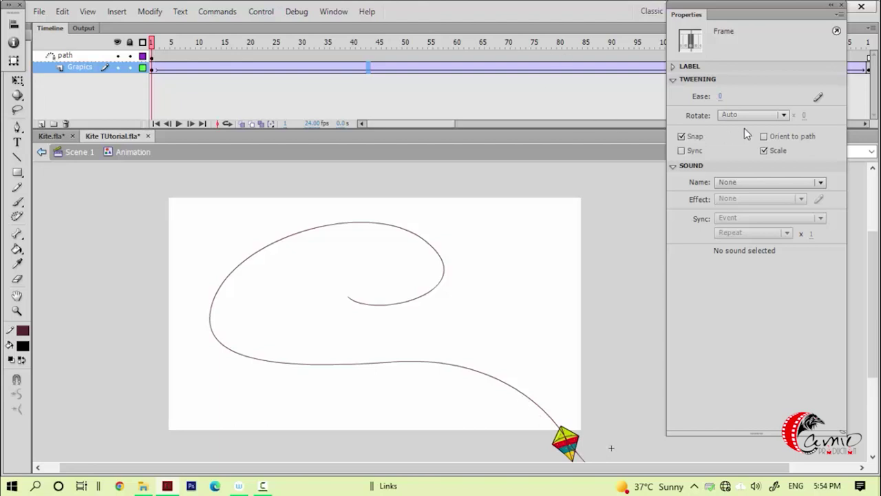
pyautogui.click(765, 137)
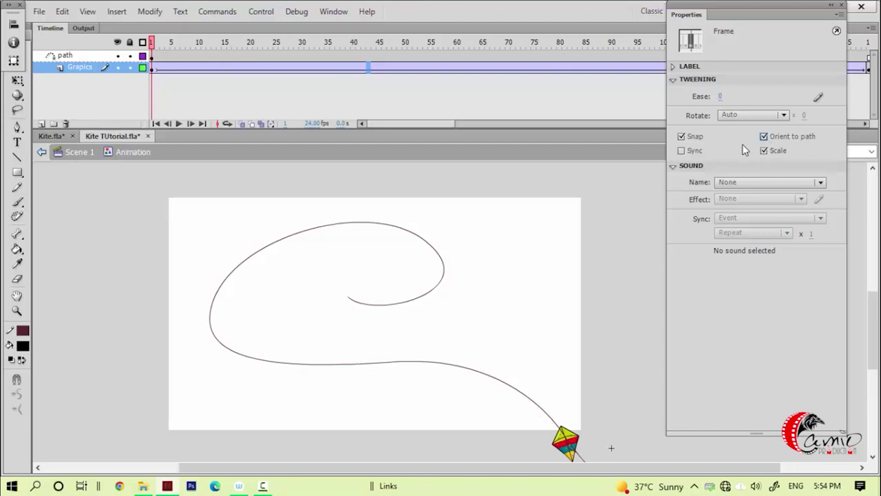
pyautogui.click(178, 124)
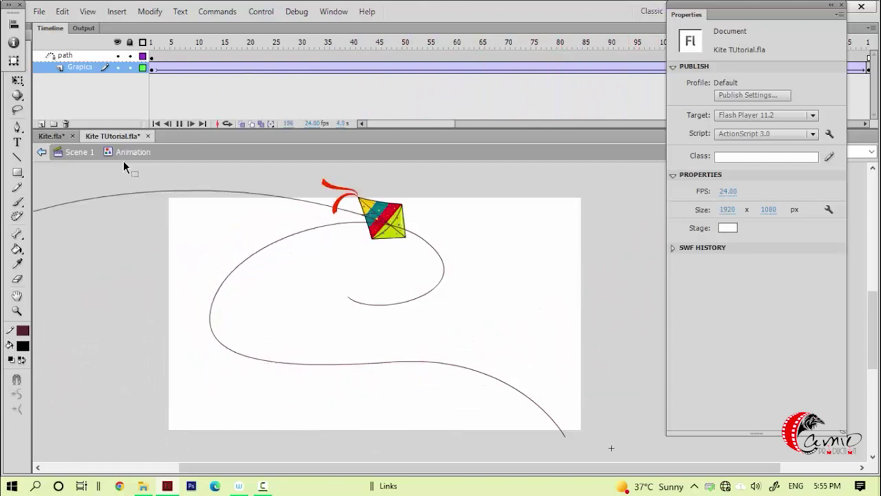
pyautogui.press('Return')
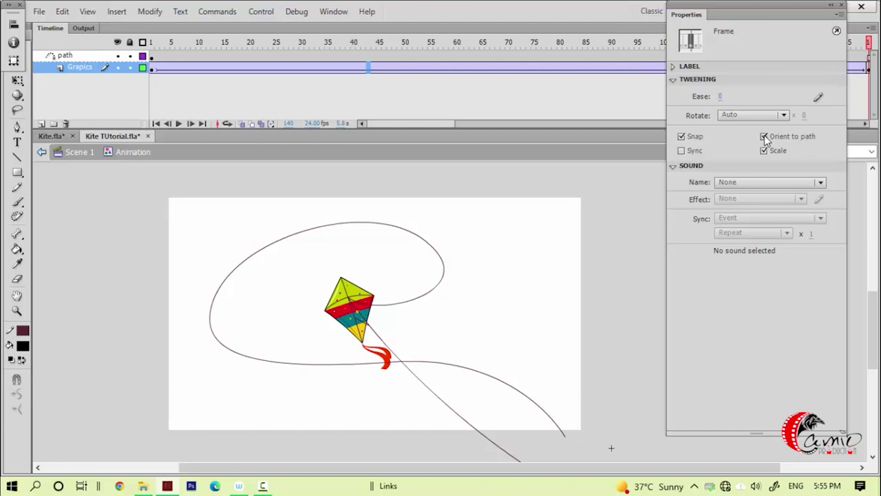
pyautogui.doubleClick(359, 302)
pyautogui.doubleClick(358, 302)
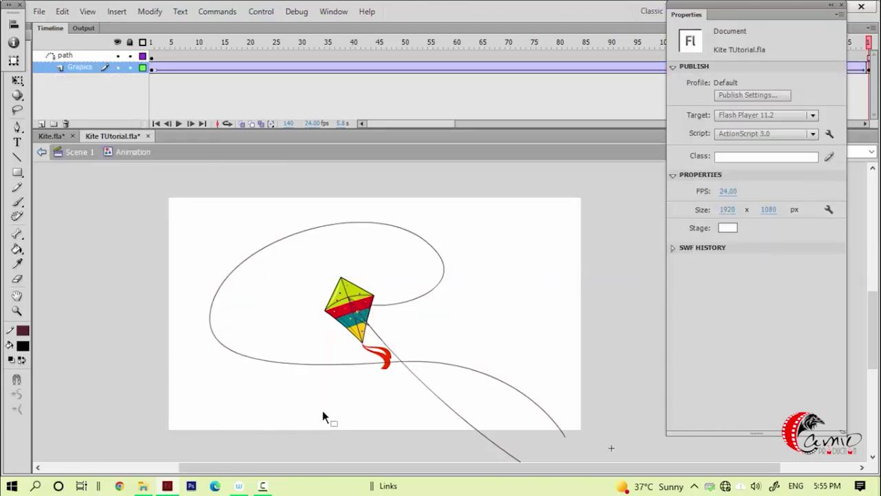
pyautogui.click(396, 305)
pyautogui.click(261, 343)
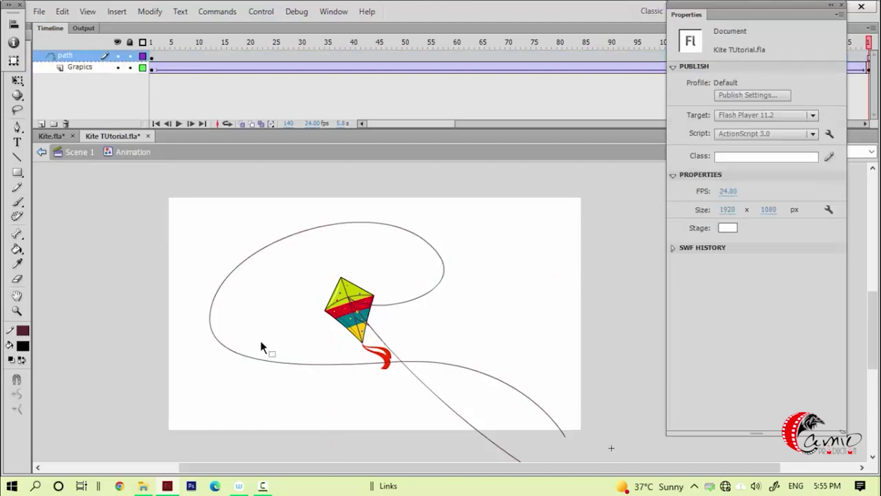
# Return to Scene 1 and preview the kite with the Background and Border layers shown, hiding both again.
pyautogui.click(96, 153)
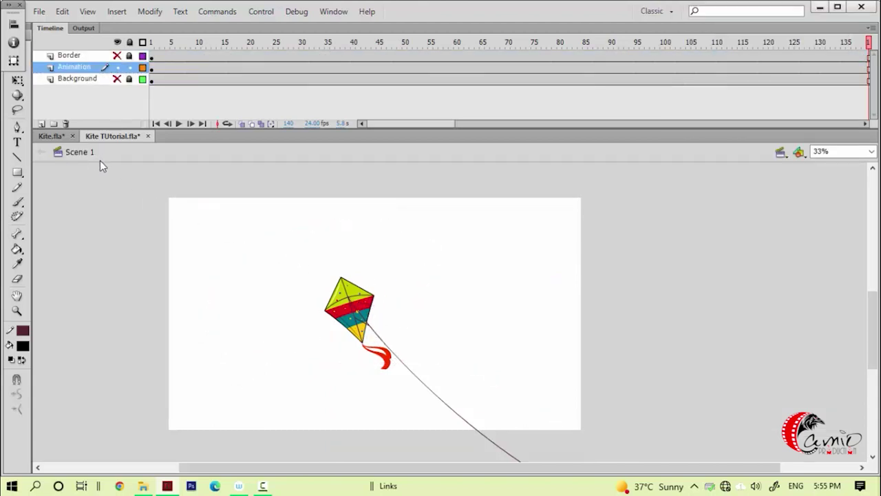
pyautogui.click(117, 78)
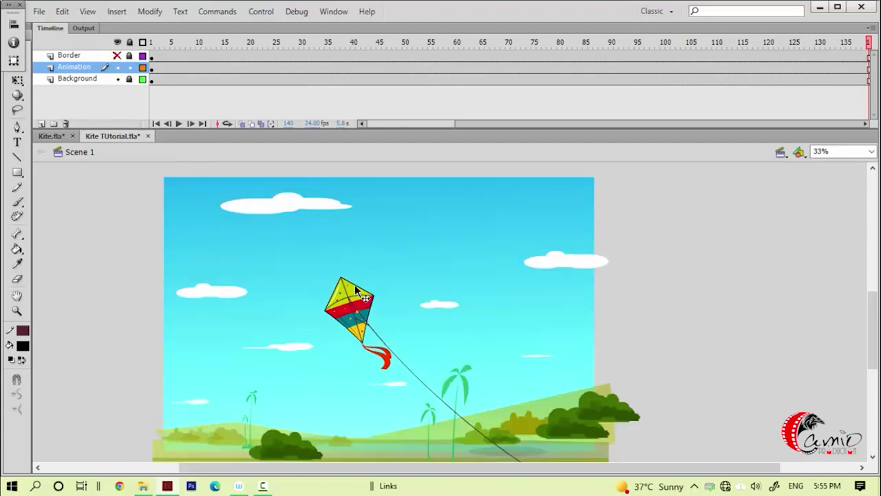
pyautogui.click(117, 55)
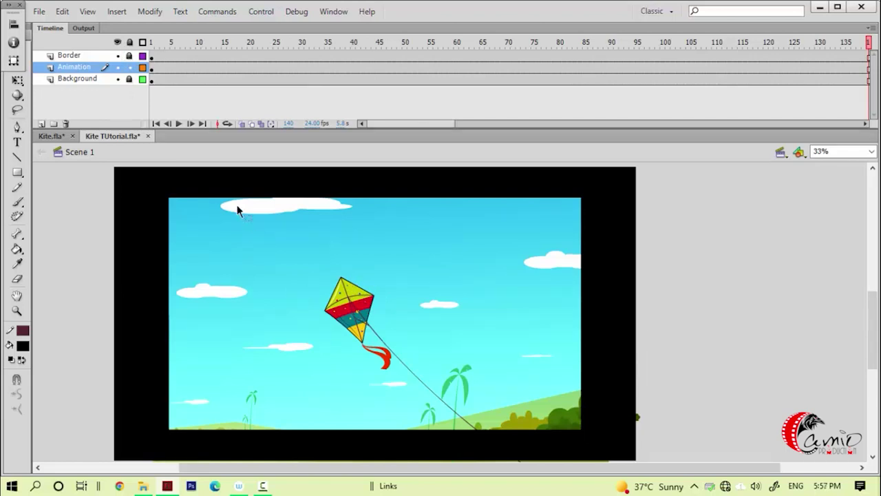
pyautogui.click(117, 78)
pyautogui.click(117, 55)
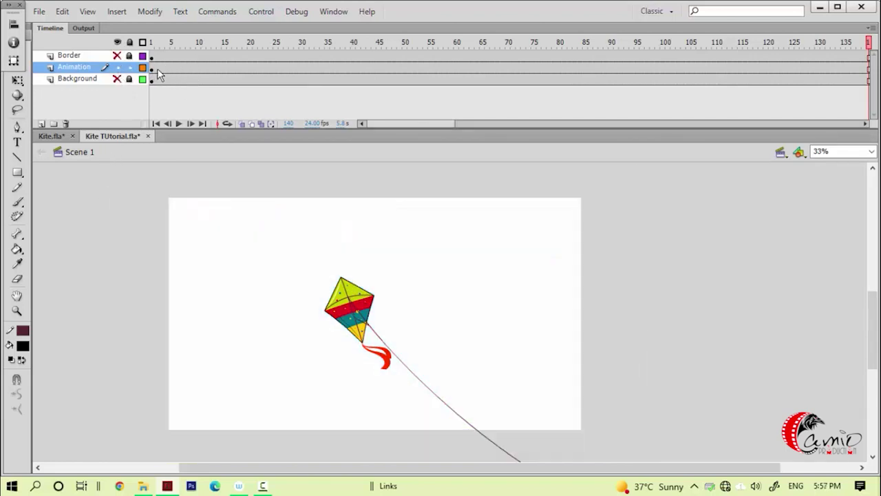
# Inspect the nested Animation and Grapic symbol timelines near frame 3 and return to Scene 1.
pyautogui.click(163, 69)
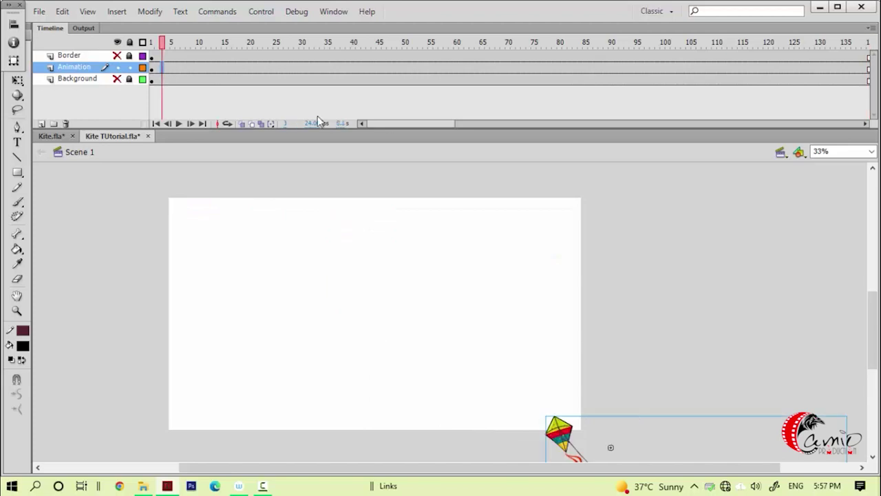
pyautogui.doubleClick(559, 434)
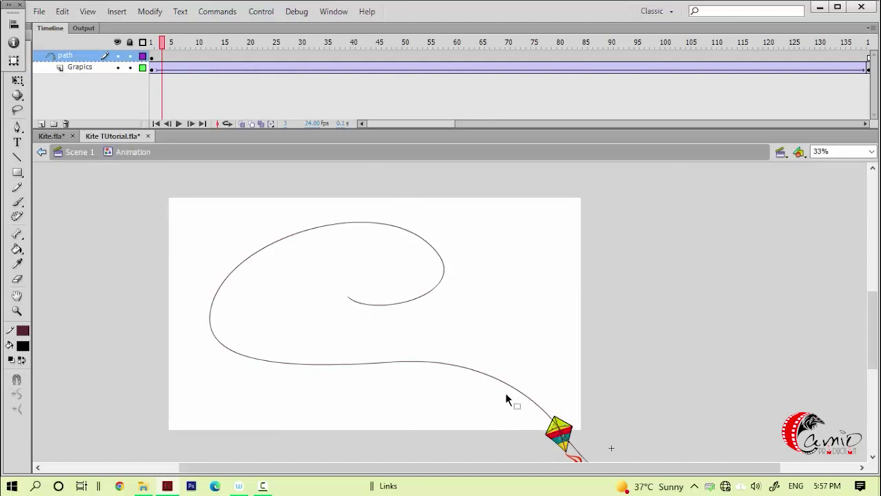
pyautogui.doubleClick(561, 437)
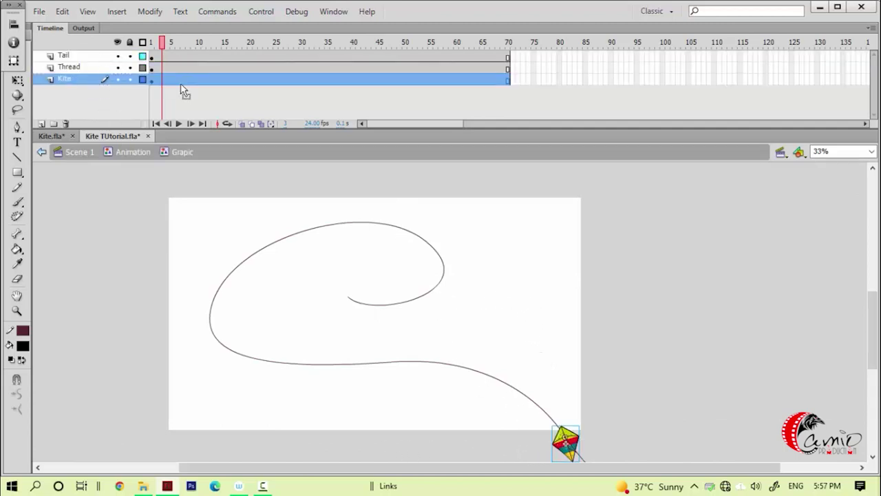
pyautogui.click(75, 152)
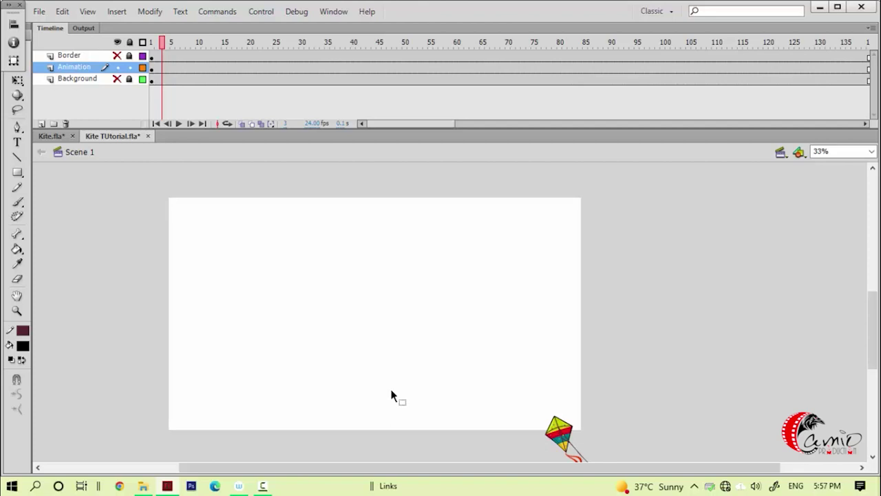
# Duplicate the Animation instance in Scene 1, scale the copy down, and use timeline playback to position it right of the original at frame 140.
pyautogui.moveTo(579, 421); pyautogui.dragTo(209, 407)
pyautogui.press('q')
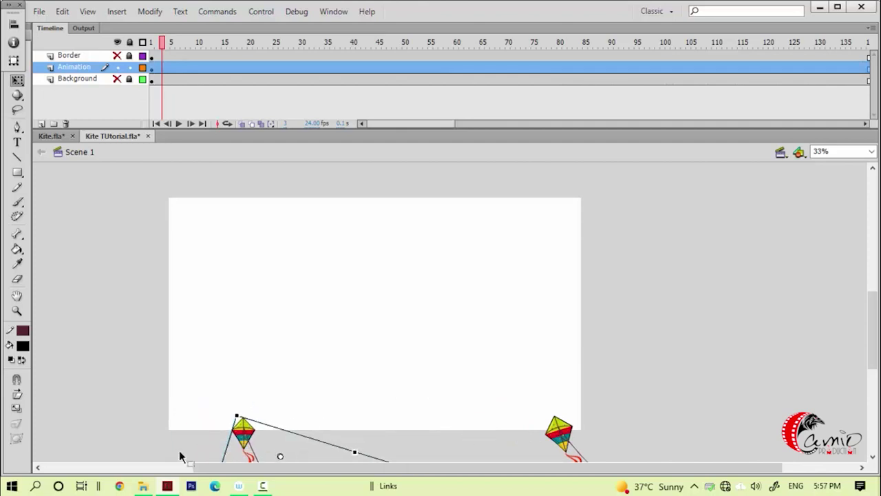
pyautogui.press('Return')
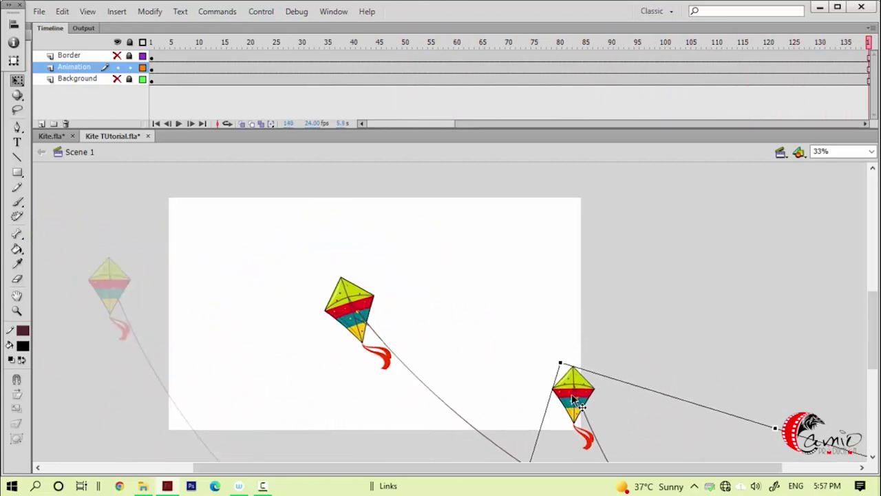
pyautogui.press('Return')
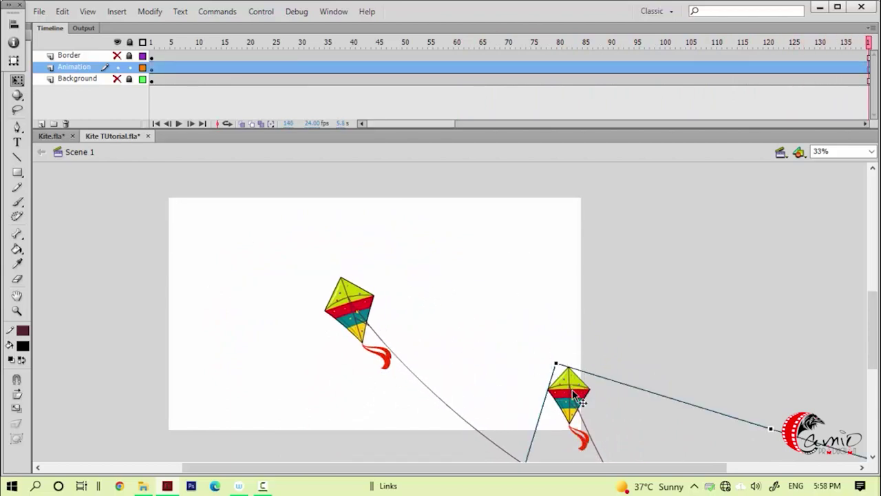
pyautogui.press('Return')
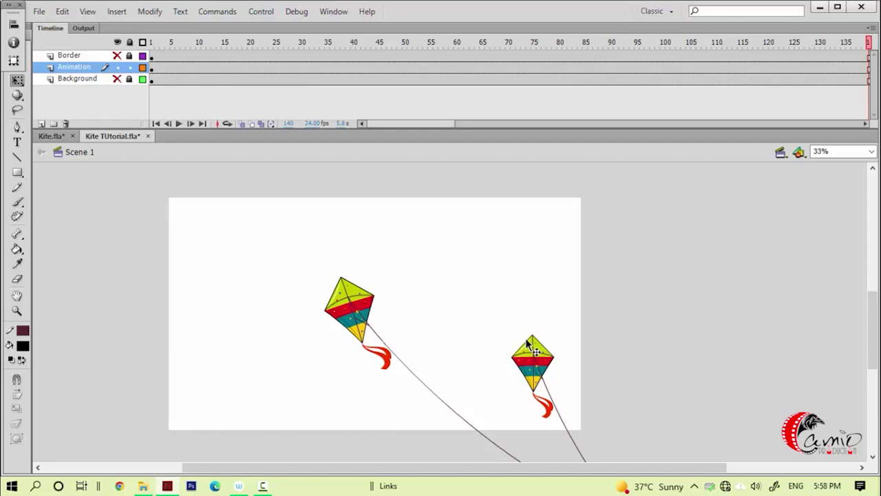
# Inside the Animation symbol, set the Grapics classic tween's ease to 50 and return to Scene 1.
pyautogui.doubleClick(527, 341)
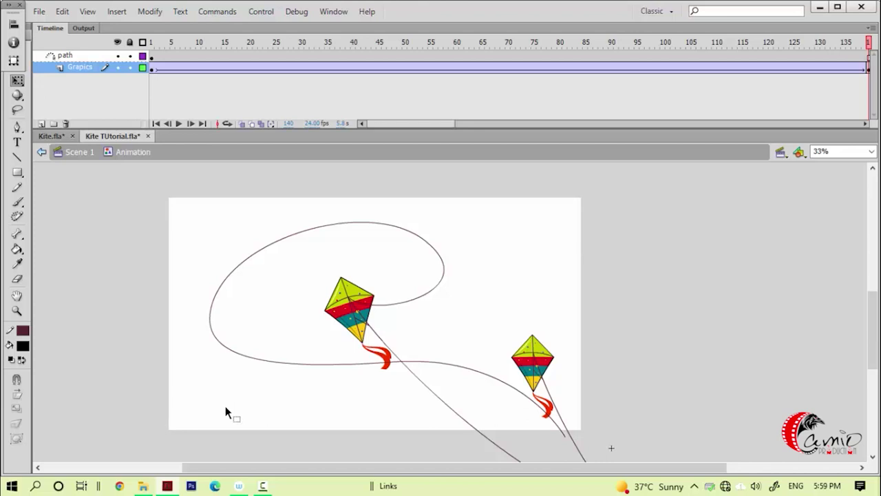
pyautogui.click(415, 67)
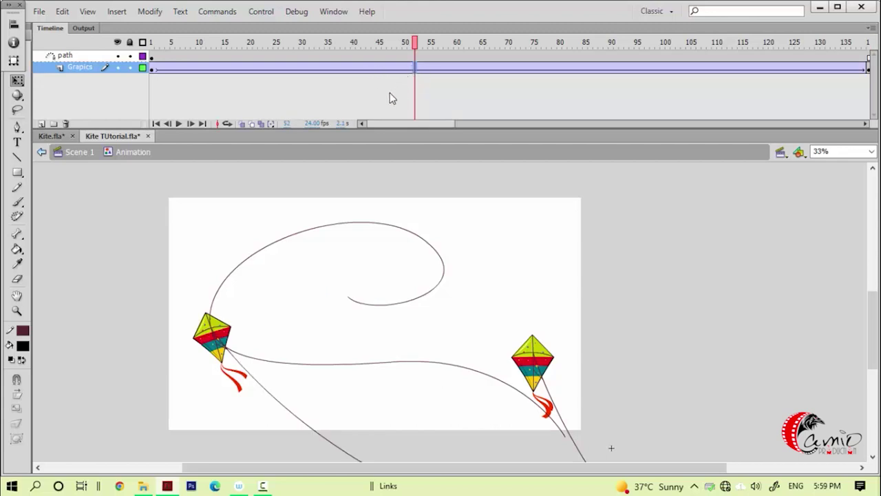
pyautogui.hotkey('ctrl', 'F3')
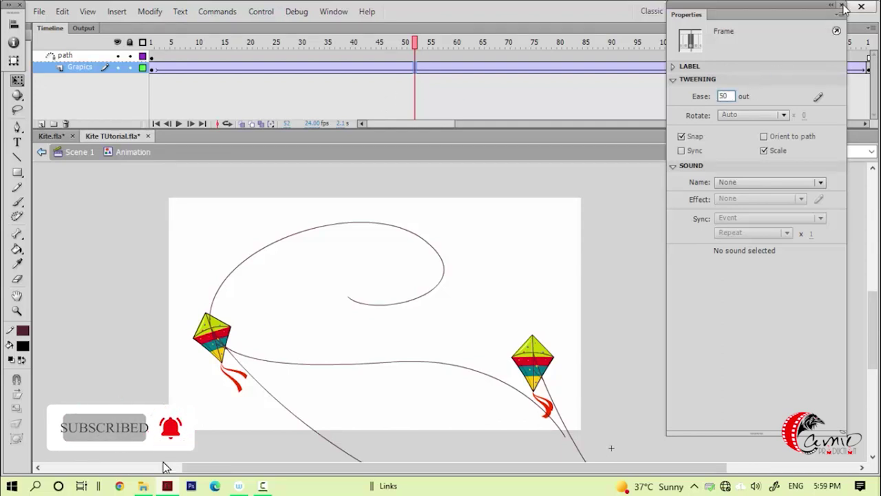
pyautogui.hotkey('ctrl', 'F3')
pyautogui.doubleClick(471, 269)
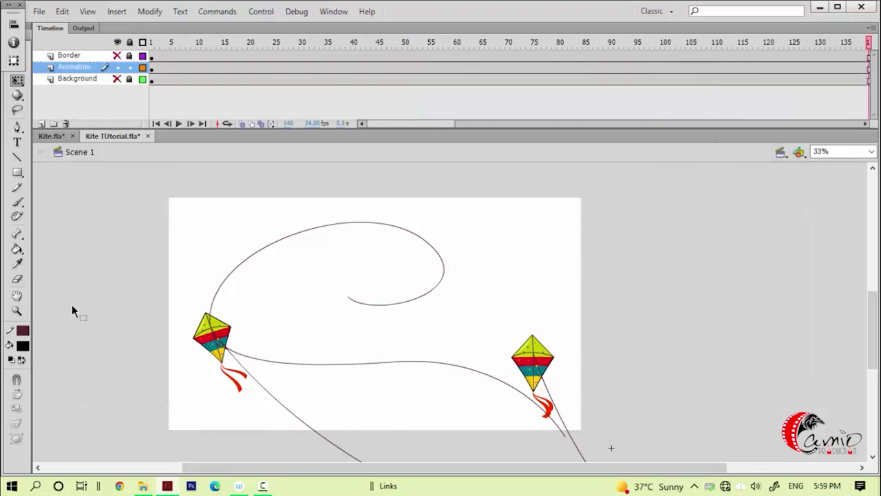
# Play the two kites' flight in Scene 1 and show the Background and Border layers.
pyautogui.press('Return')
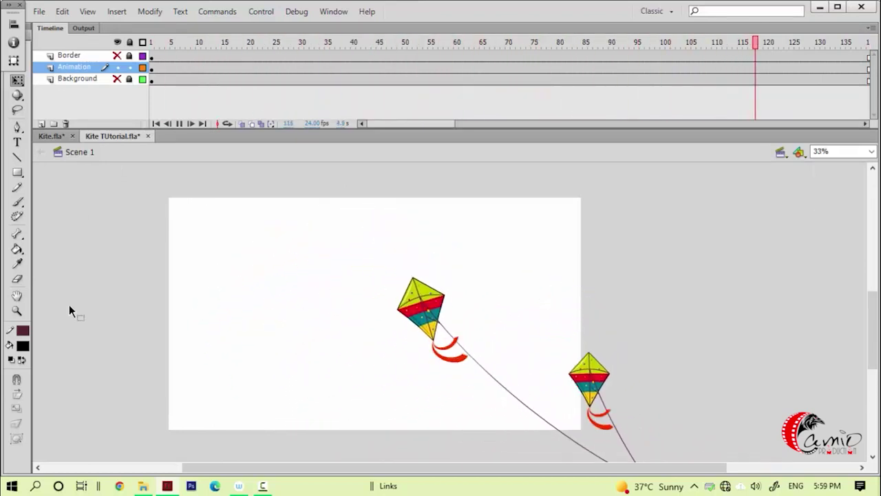
pyautogui.click(118, 79)
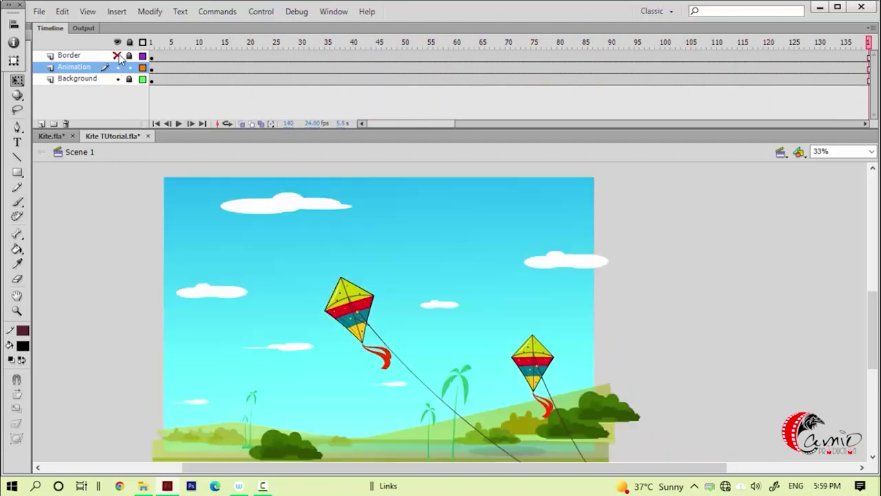
pyautogui.click(118, 55)
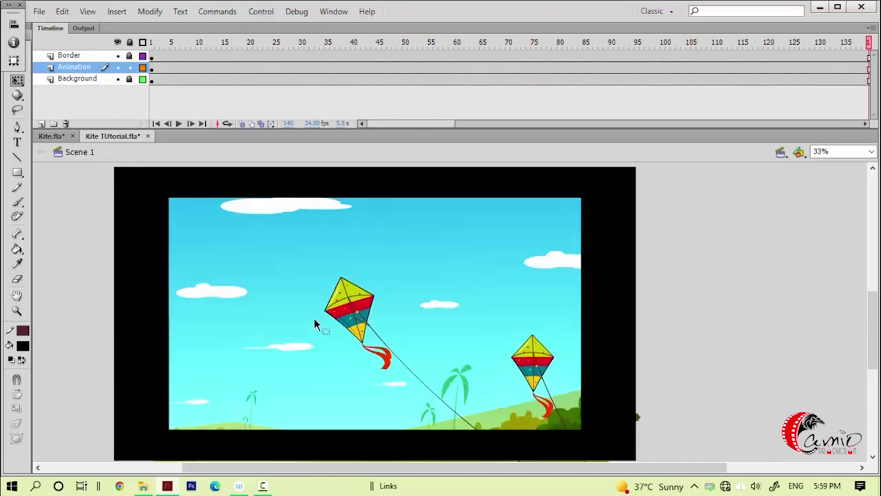